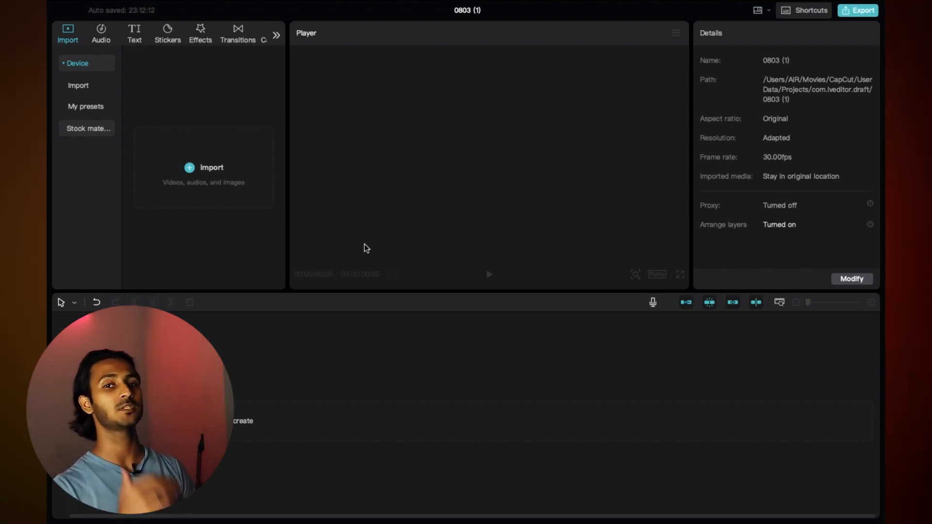
# Import the three boxing videos 4438072, 4438080 and 5752072 from the Downloads folder into the project media.
pyautogui.click(193, 170)
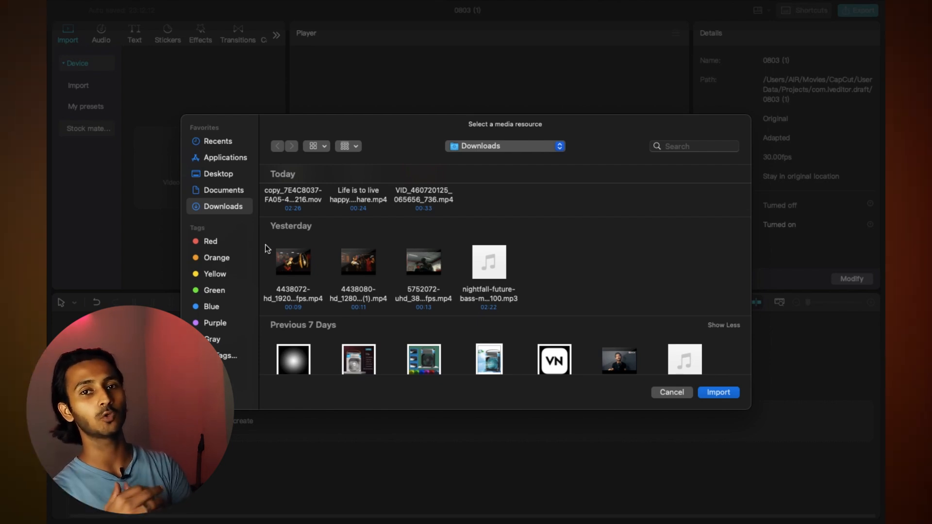
pyautogui.moveTo(279, 246); pyautogui.dragTo(429, 281)
pyautogui.press('Return')
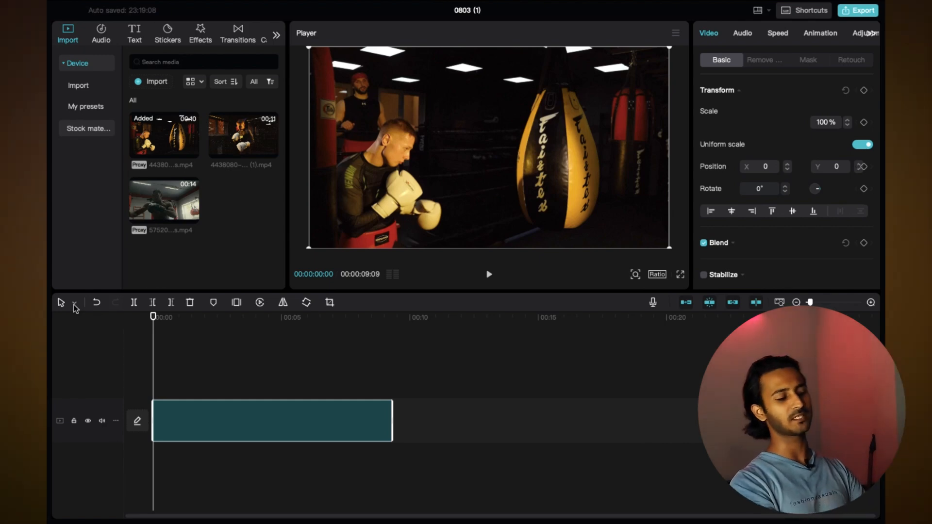
pyautogui.click(75, 303)
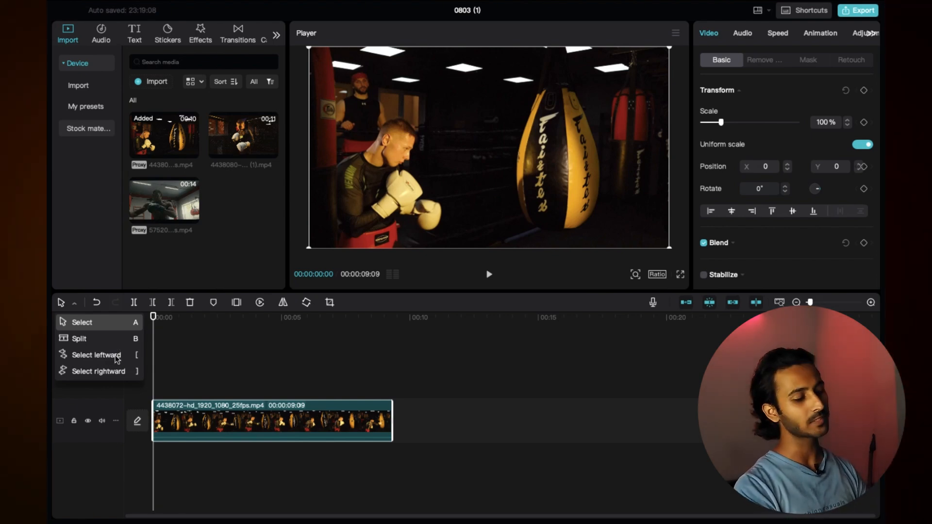
pyautogui.click(117, 358)
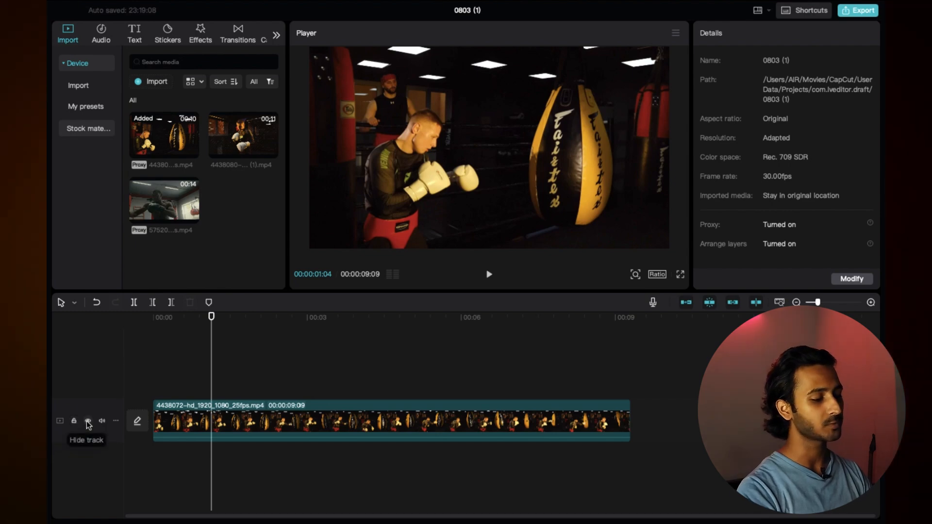
pyautogui.click(114, 420)
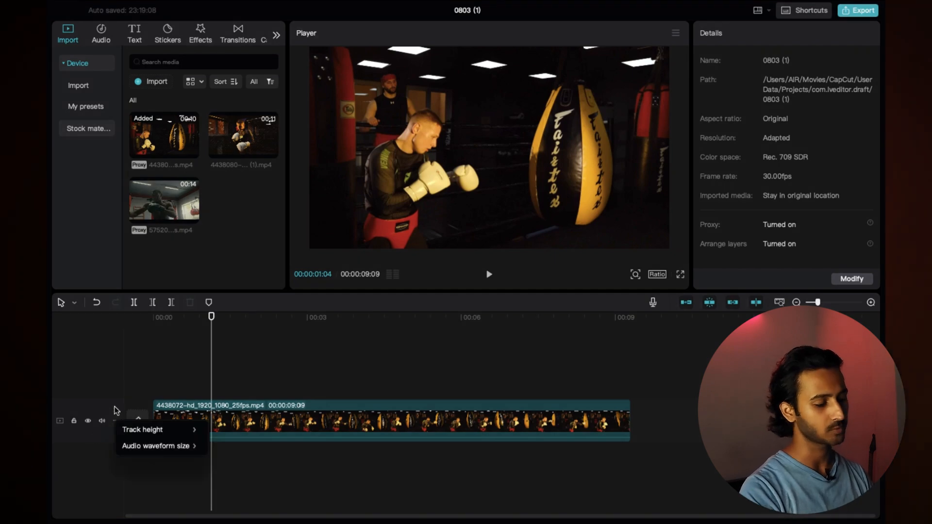
pyautogui.click(113, 387)
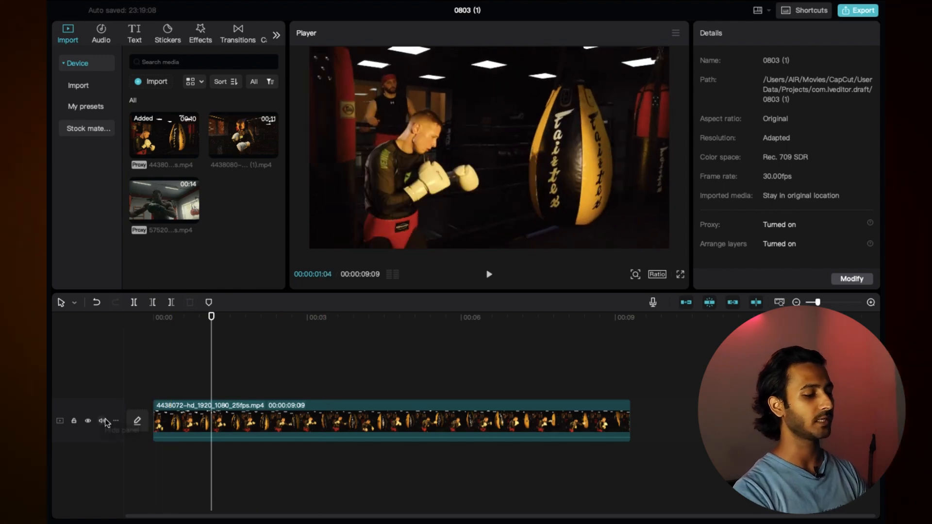
# Place the 5752072-uhd_3840_2160_25fps.mp4 clip on a new track above the main clip, starting at 00:00:01:04, and preview both tracks.
pyautogui.moveTo(175, 210); pyautogui.dragTo(213, 391)
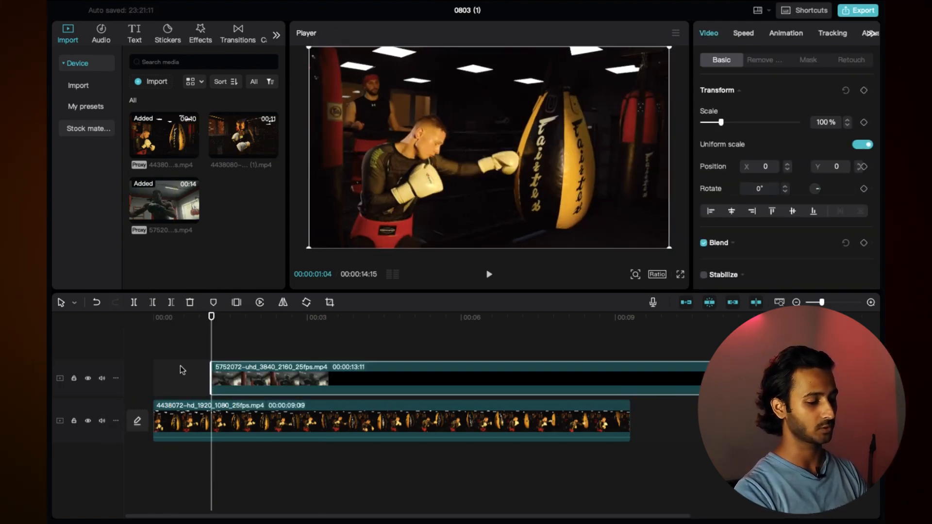
pyautogui.click(176, 358)
pyautogui.click(185, 407)
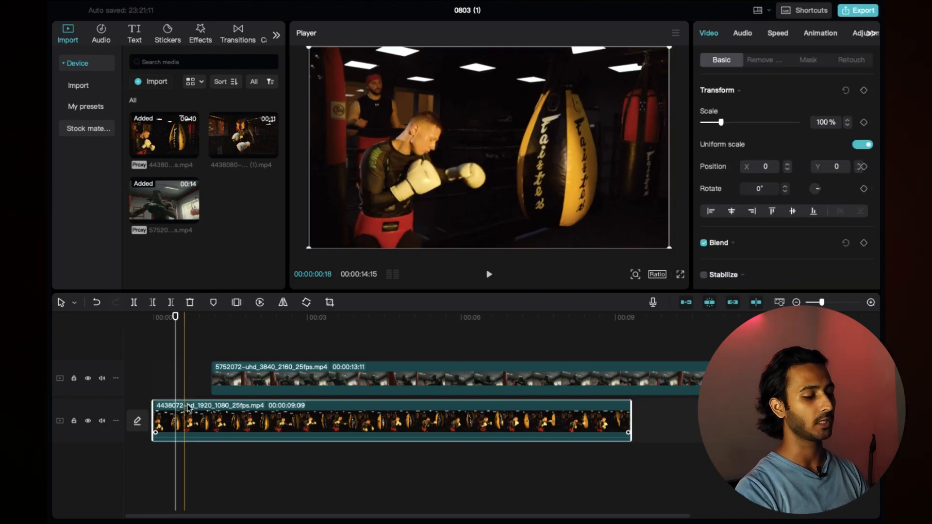
pyautogui.click(246, 345)
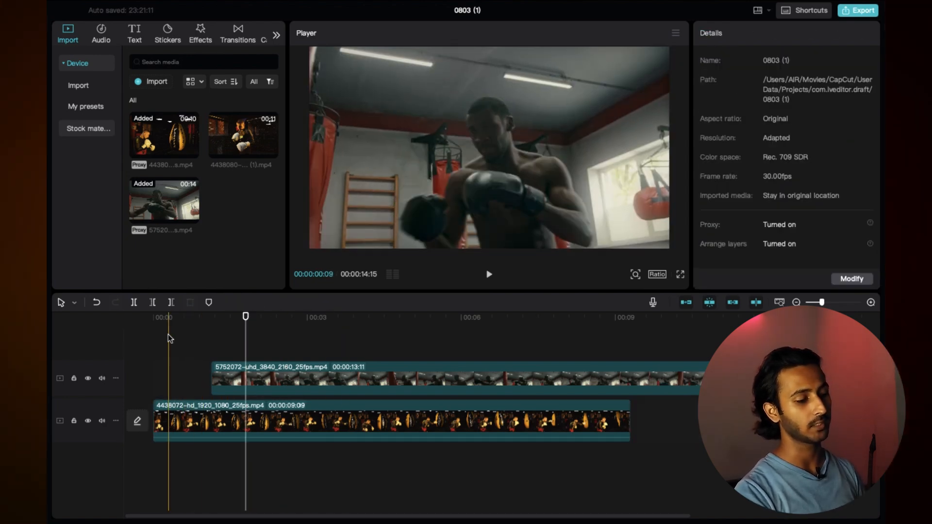
pyautogui.click(191, 340)
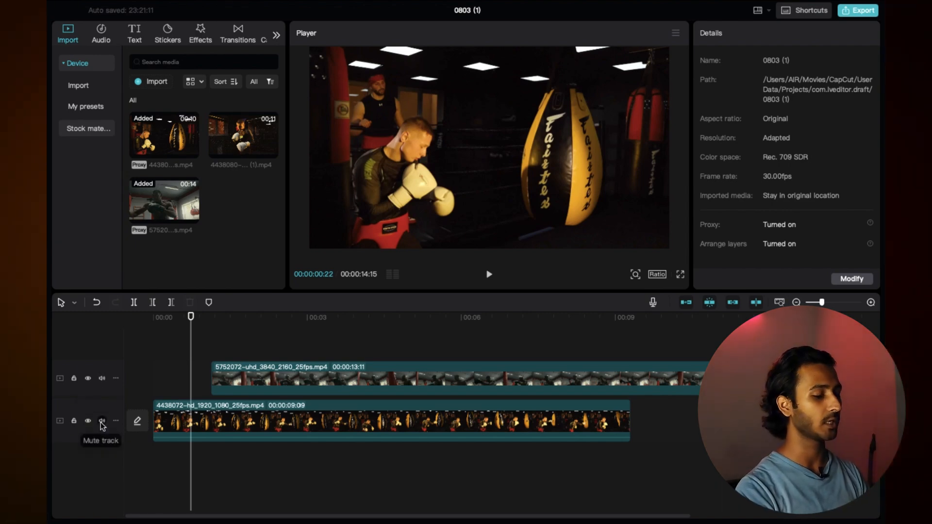
# Mute and unmute the main track, and hide and unhide first the main track, then the overlay track.
pyautogui.click(102, 421)
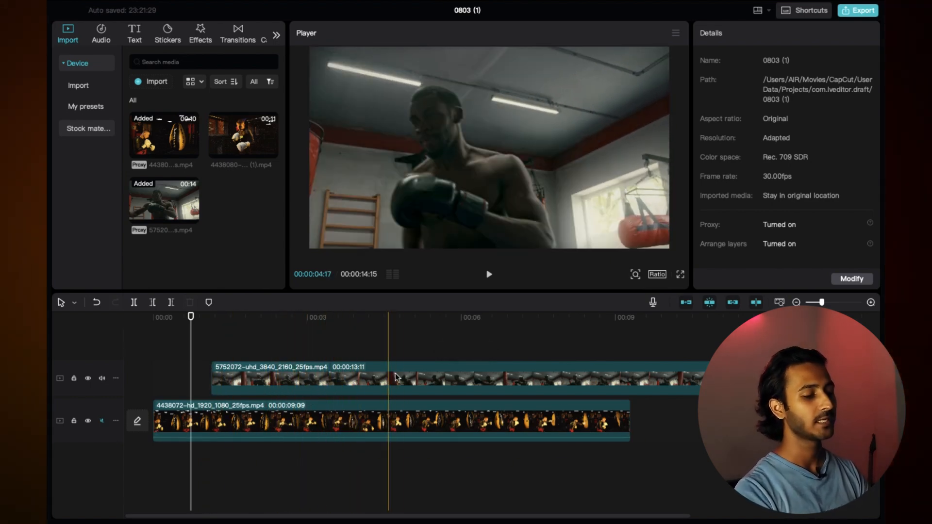
pyautogui.click(102, 421)
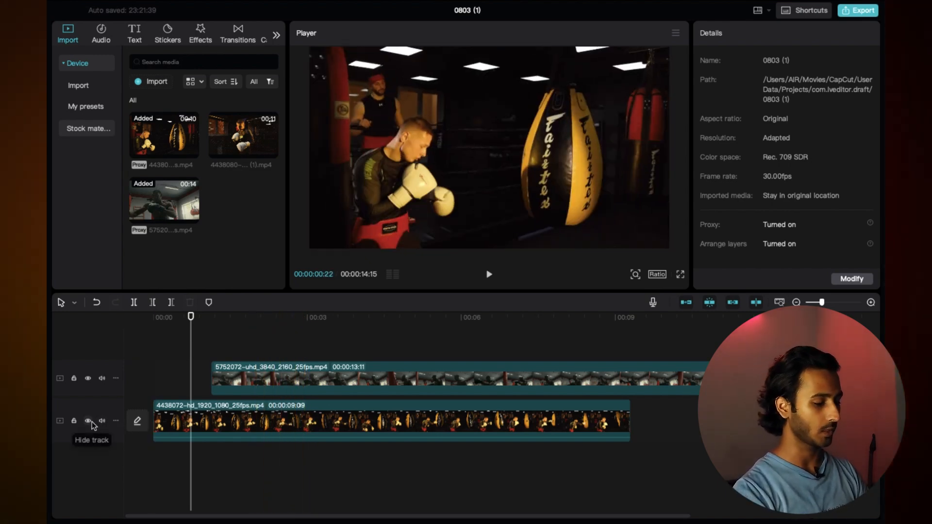
pyautogui.click(90, 421)
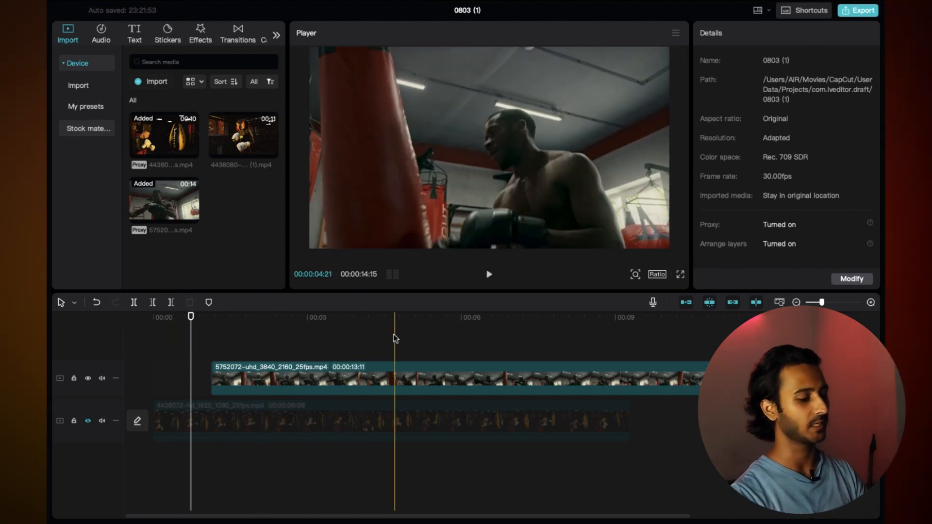
pyautogui.click(89, 421)
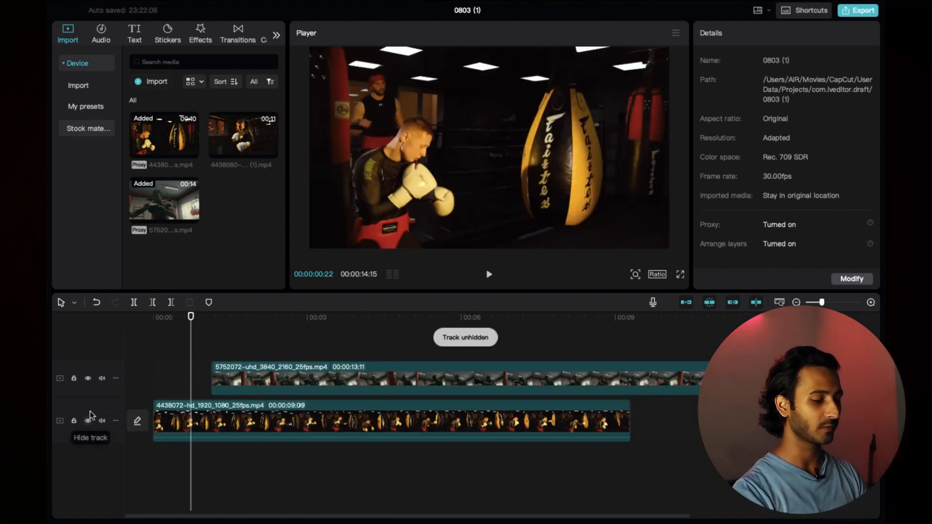
pyautogui.click(88, 379)
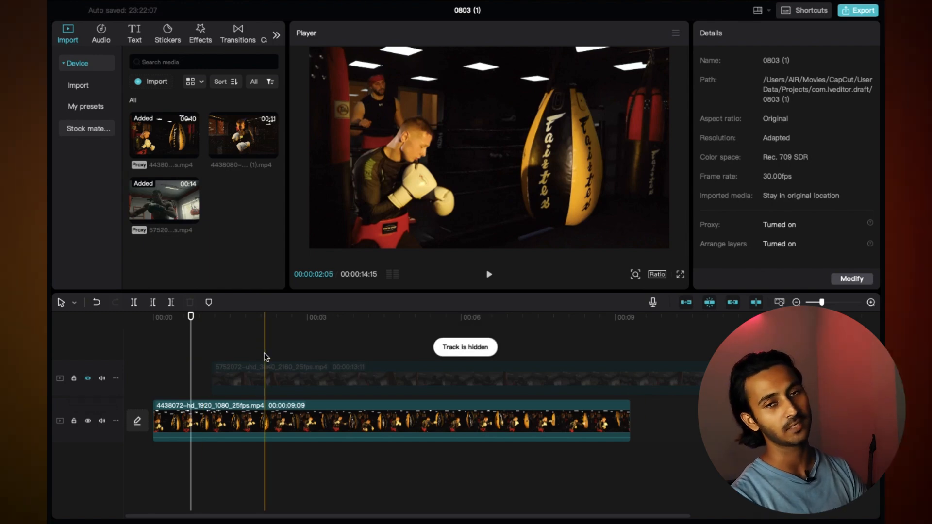
pyautogui.click(88, 380)
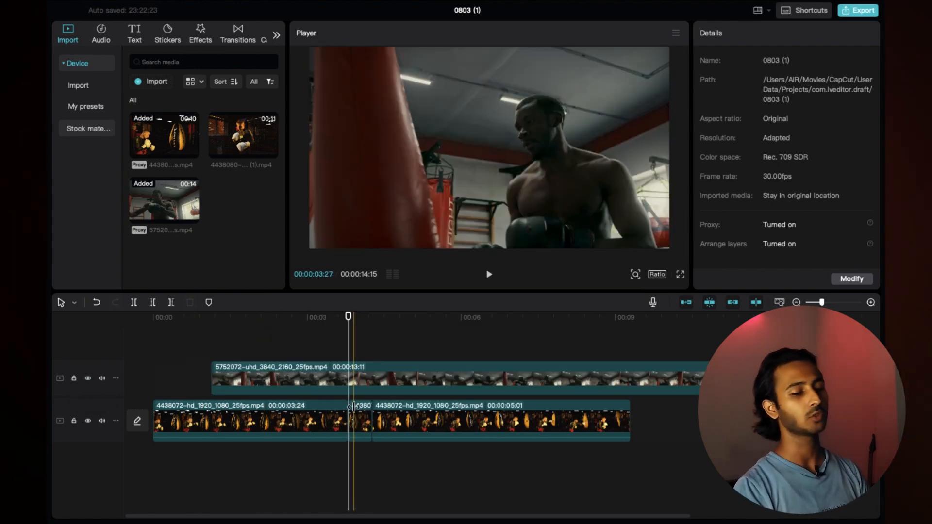
# Split the main clip into three pieces, reorder the first two, and move the last piece to a new track above the overlay.
pyautogui.press('super+b')
pyautogui.moveTo(383, 420); pyautogui.dragTo(270, 346)
pyautogui.moveTo(312, 464); pyautogui.dragTo(364, 462)
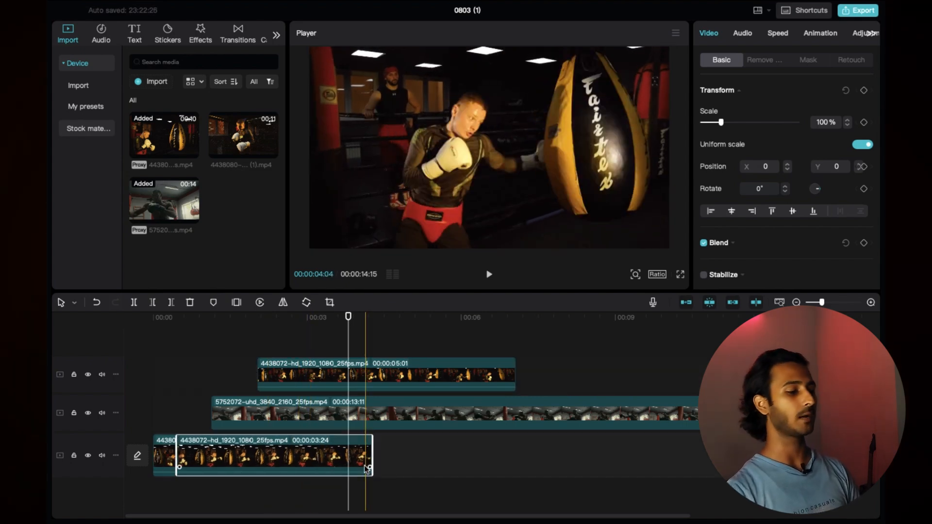
pyautogui.moveTo(244, 445)
pyautogui.mouseDown()
pyautogui.moveTo(312, 444)
pyautogui.moveTo(245, 444)
pyautogui.mouseUp()
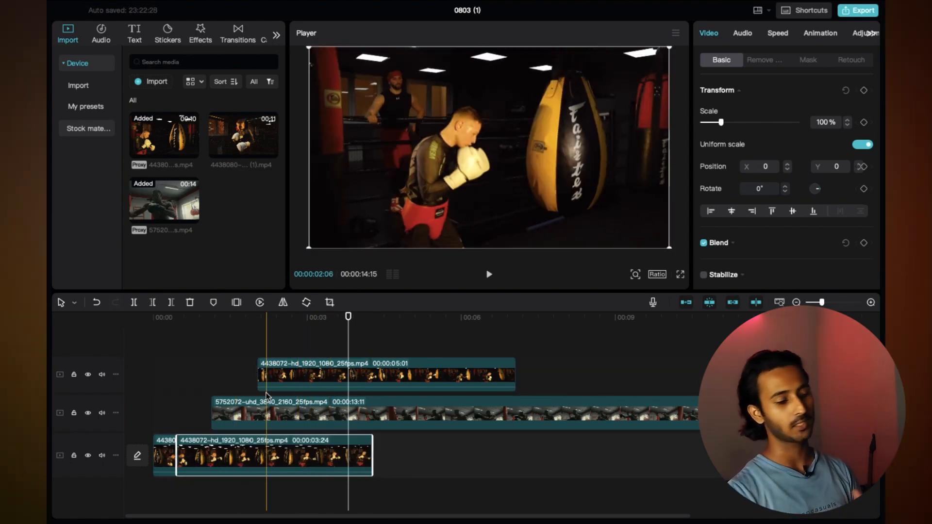
# Select the clips on the two upper tracks, lock the main track, and undo back to the unsplit main clip.
pyautogui.click(230, 384)
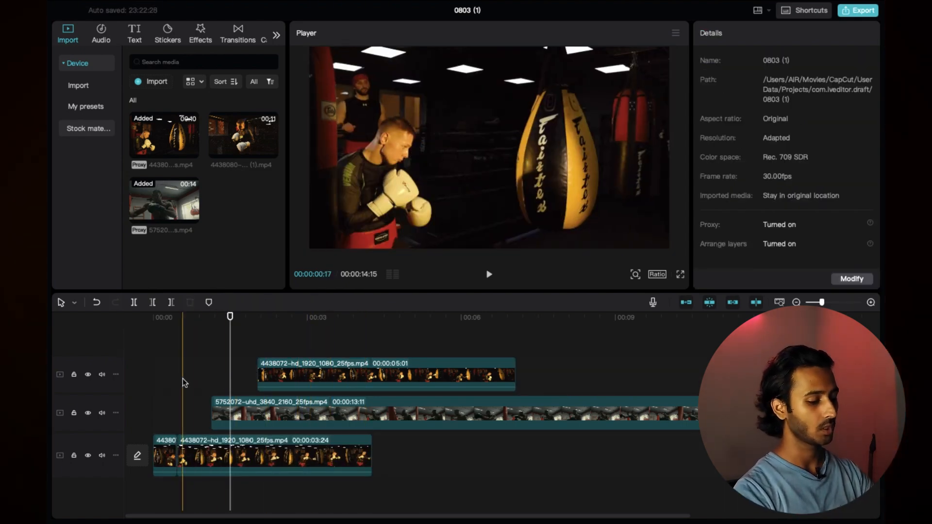
pyautogui.click(203, 451)
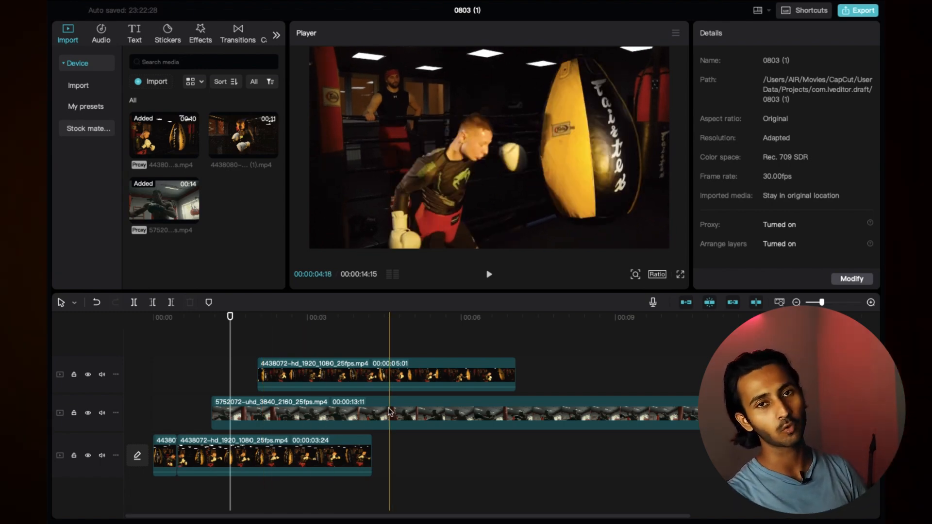
pyautogui.click(517, 420)
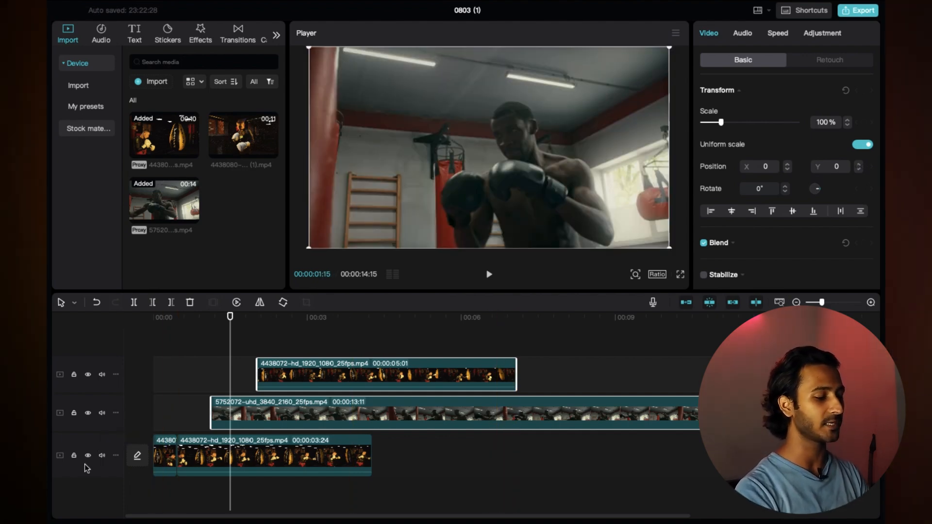
pyautogui.click(74, 455)
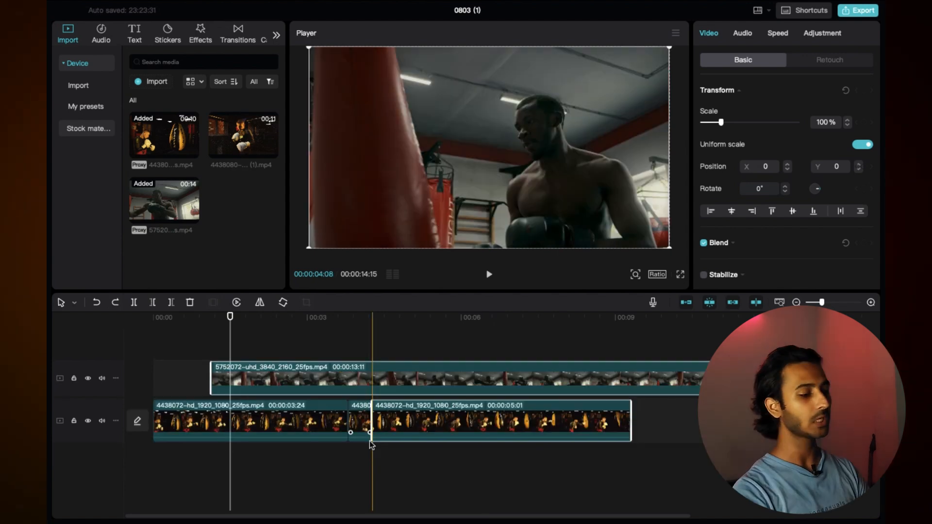
pyautogui.press('super+z')
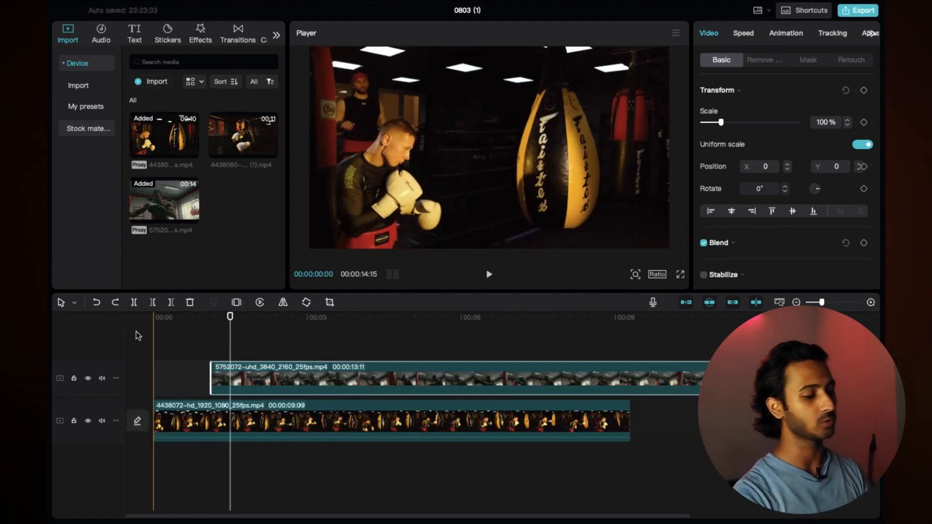
# Use the Select tool to move the overlay clip so that it starts at 00:00:01:15.
pyautogui.click(74, 303)
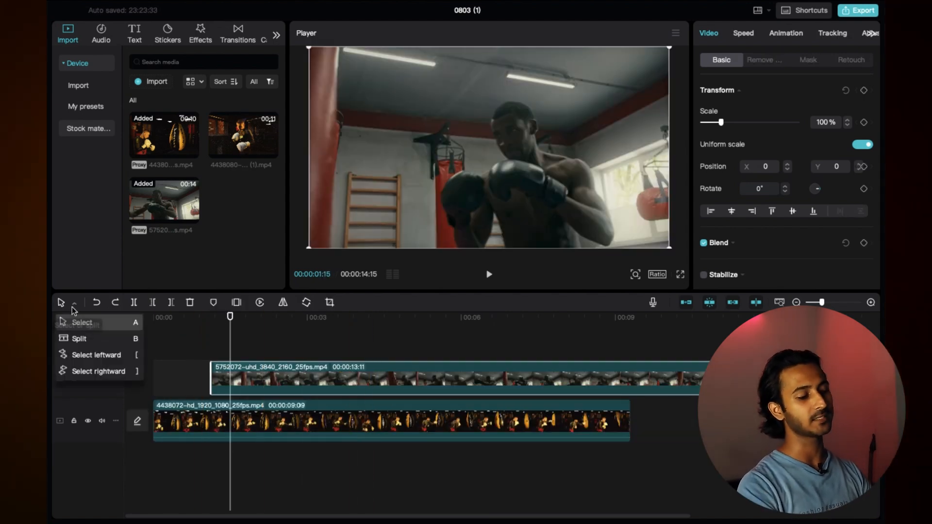
pyautogui.click(107, 323)
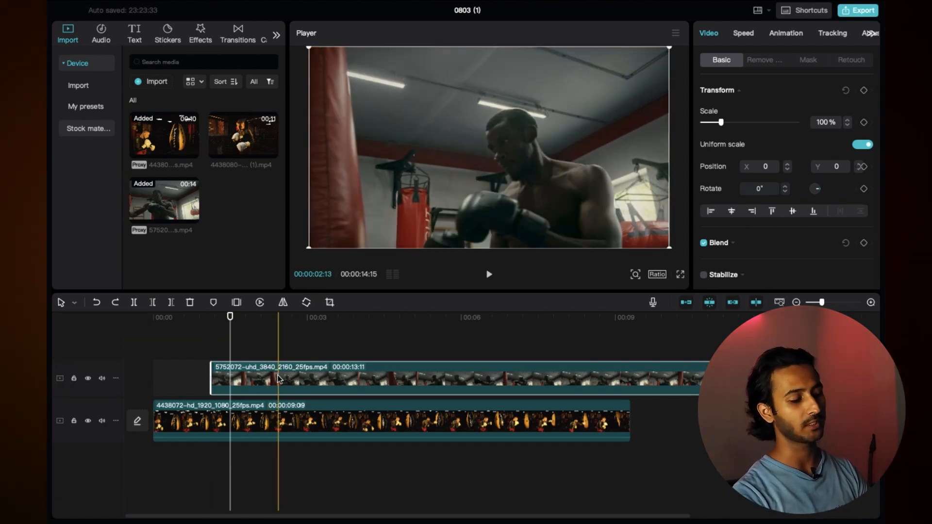
pyautogui.moveTo(279, 378); pyautogui.dragTo(298, 384)
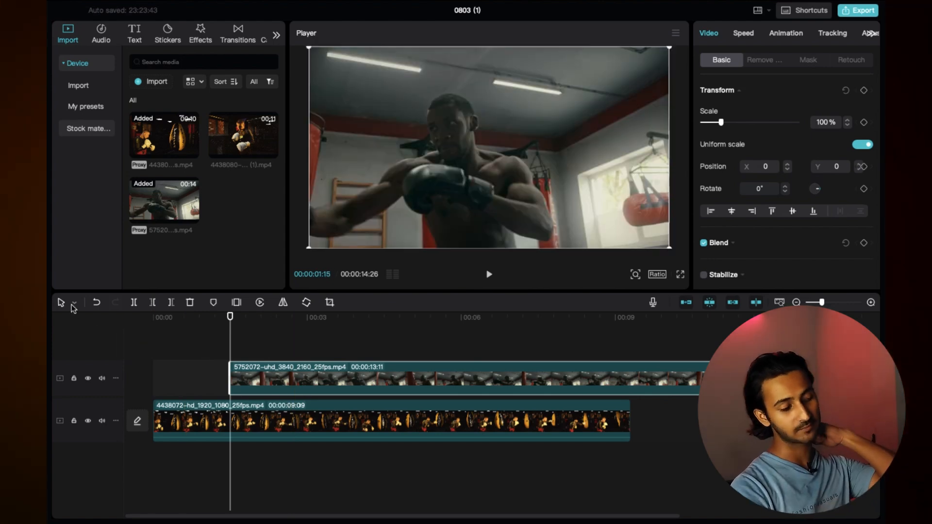
# Delete the 5752072-uhd_3840_2160_25fps.mp4 overlay clip from the timeline.
pyautogui.click(74, 305)
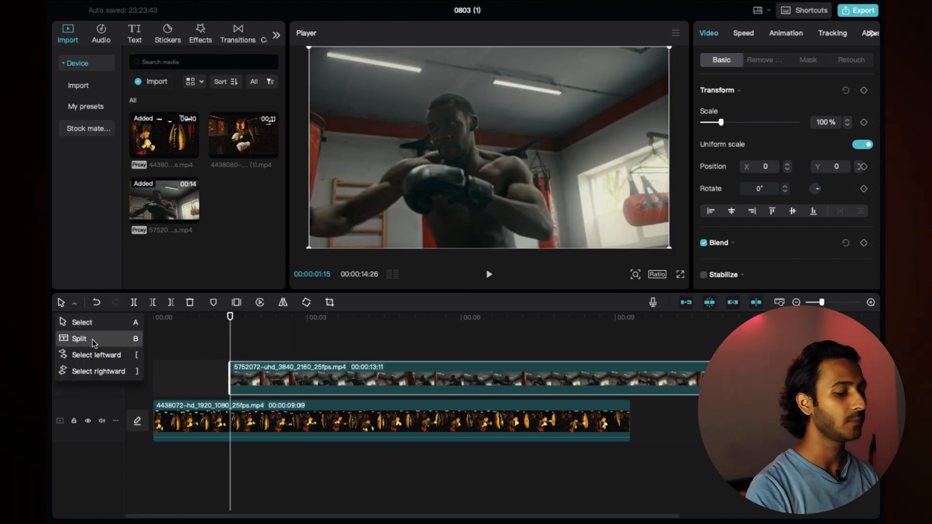
pyautogui.click(203, 347)
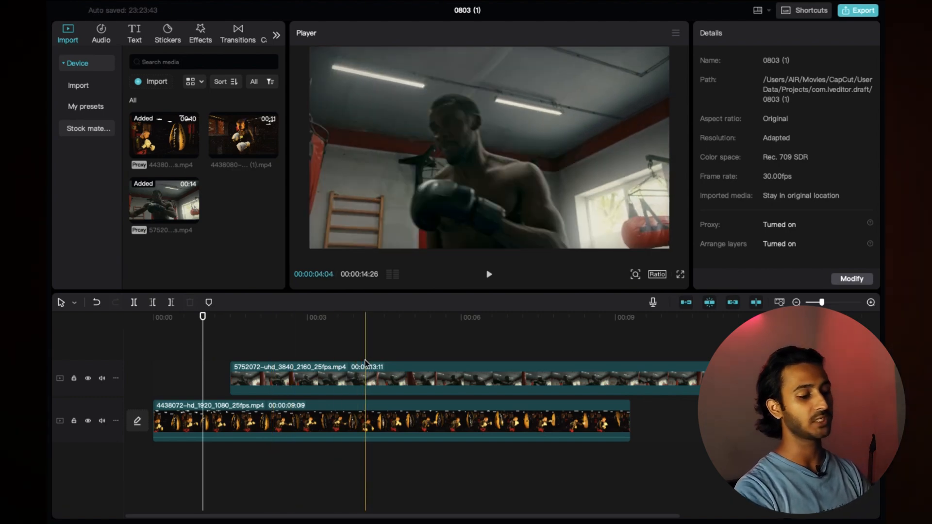
pyautogui.click(348, 376)
pyautogui.press('Delete')
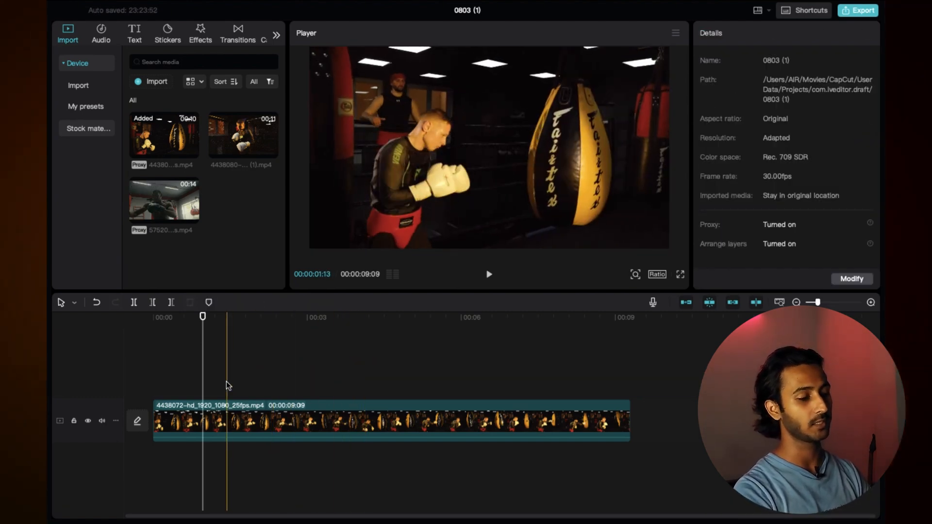
# Split the main clip with the Split tool at 00:00:03:08 and at about 4.6 and 5.6 seconds, and return to the Select tool.
pyautogui.click(340, 391)
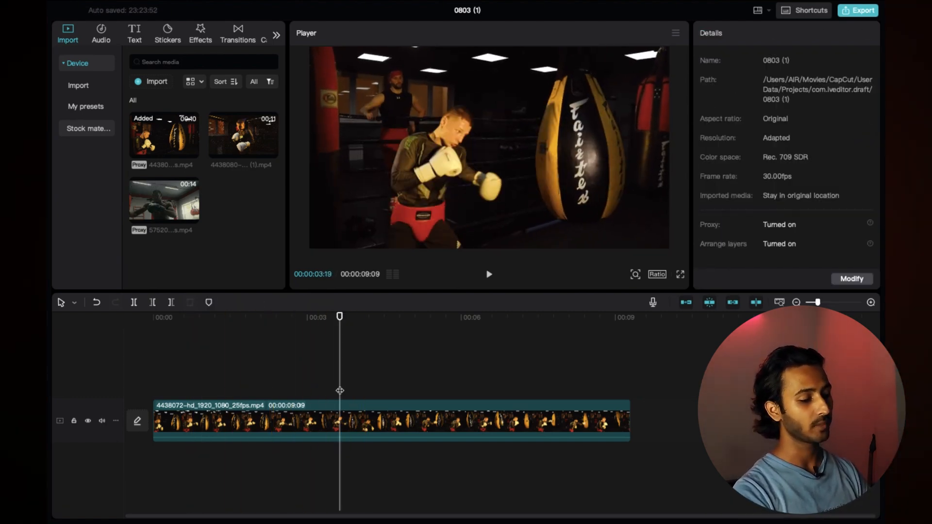
pyautogui.click(280, 379)
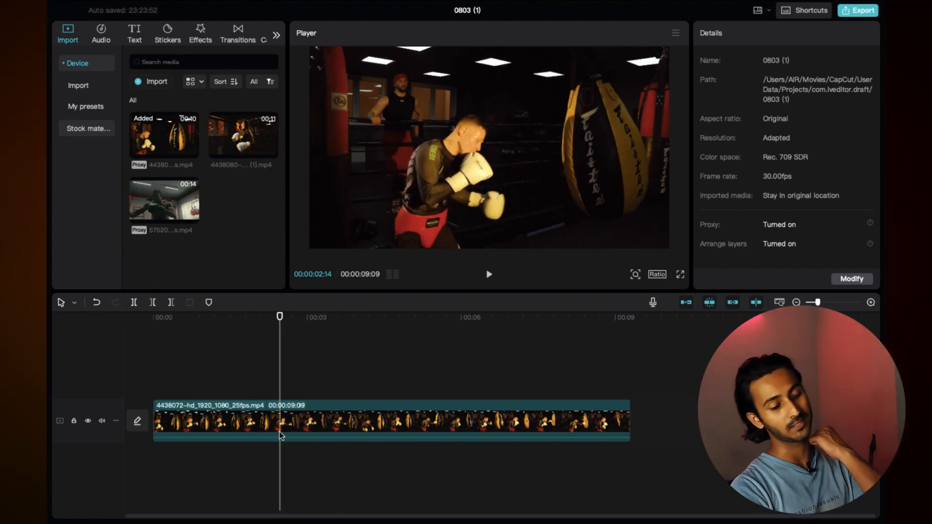
pyautogui.click(279, 427)
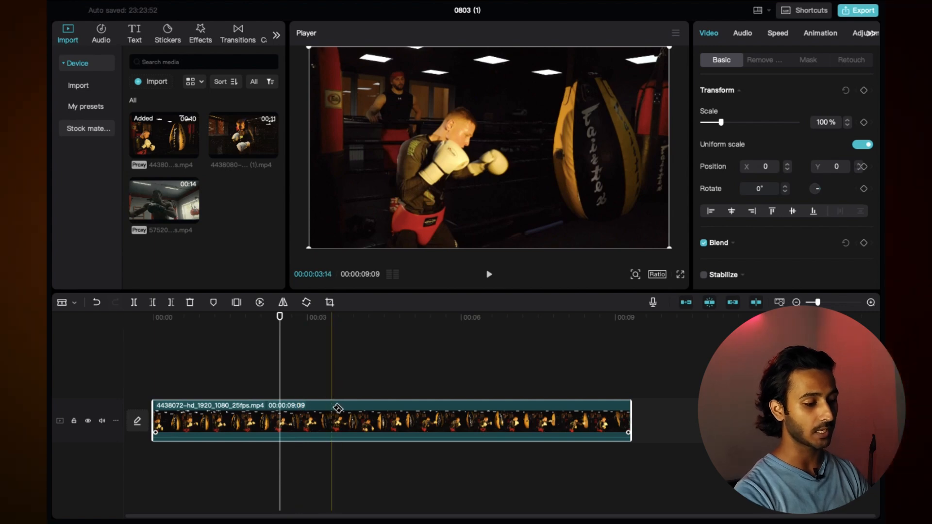
pyautogui.click(322, 408)
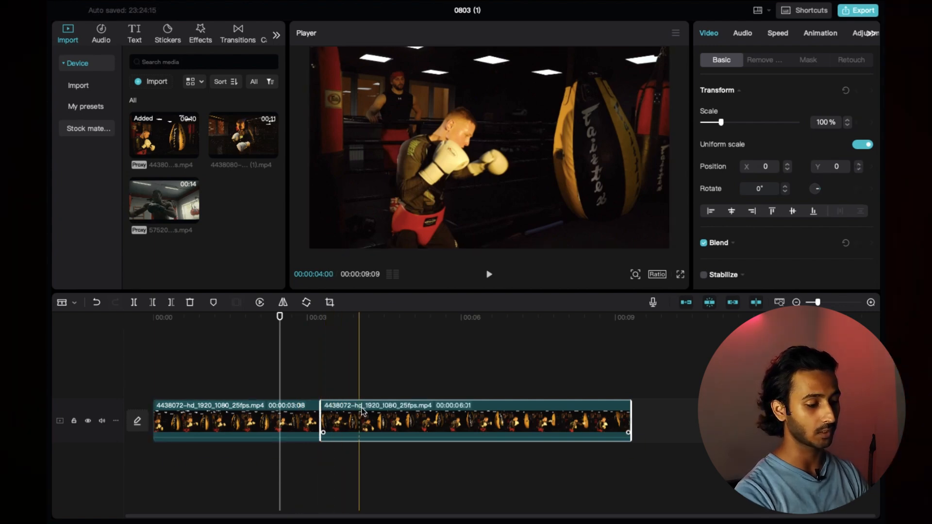
pyautogui.click(390, 409)
pyautogui.click(441, 409)
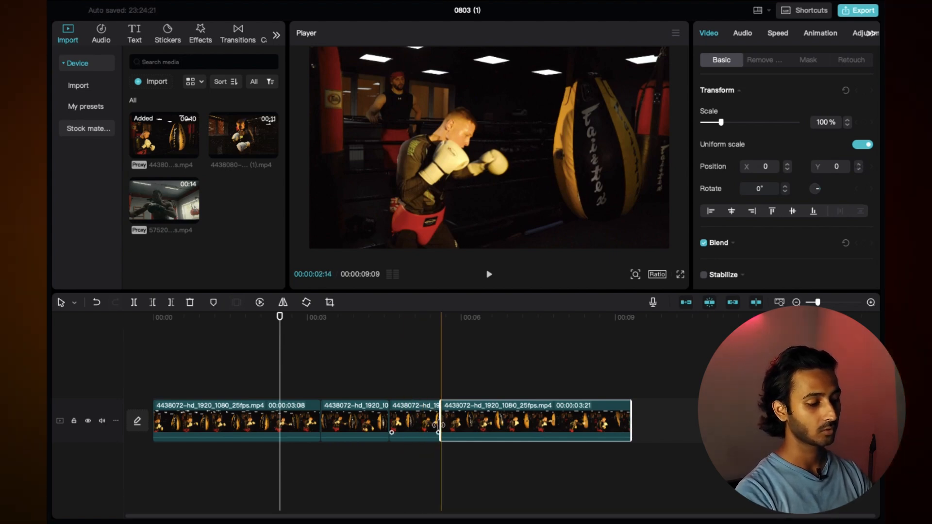
pyautogui.click(446, 389)
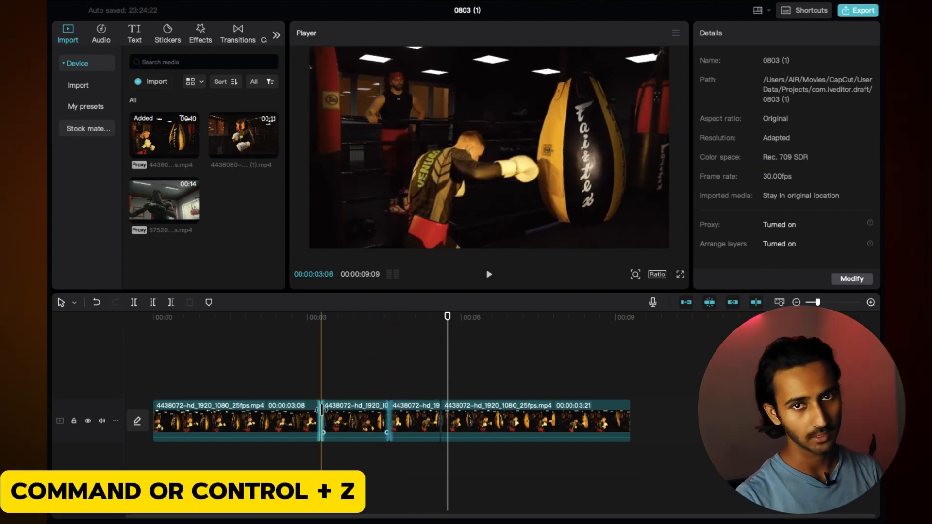
# Undo the main clip's splits and place the 5752072-uhd_3840_2160_25fps.mp4 clip on a track above it, starting at 00:00:01:15.
pyautogui.click(308, 363)
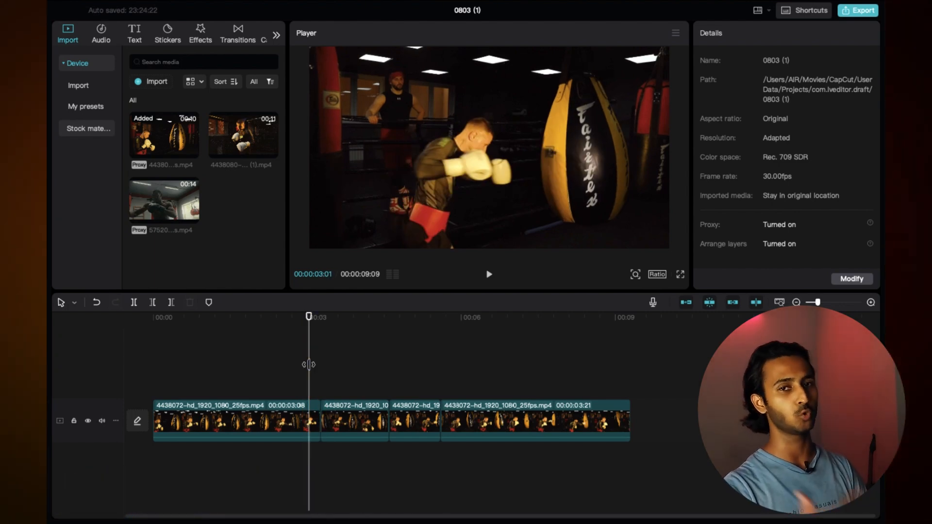
pyautogui.click(74, 302)
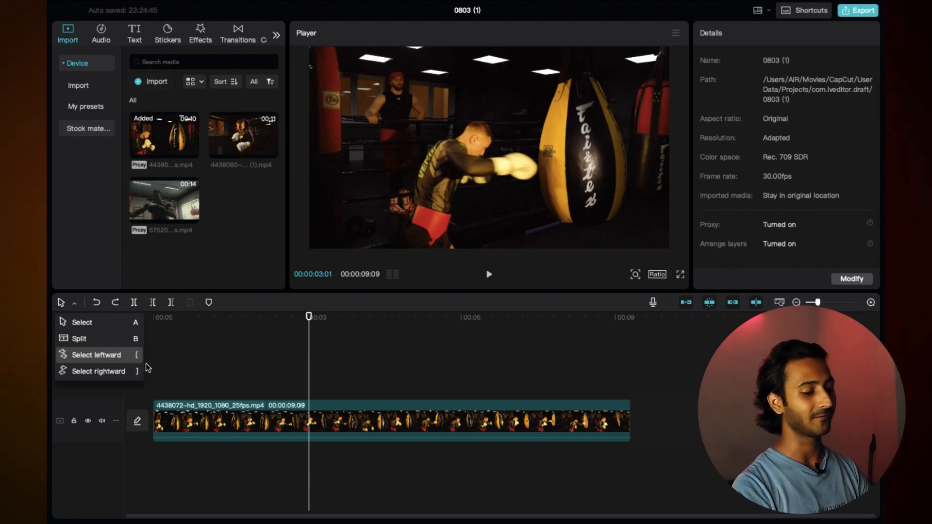
pyautogui.click(331, 407)
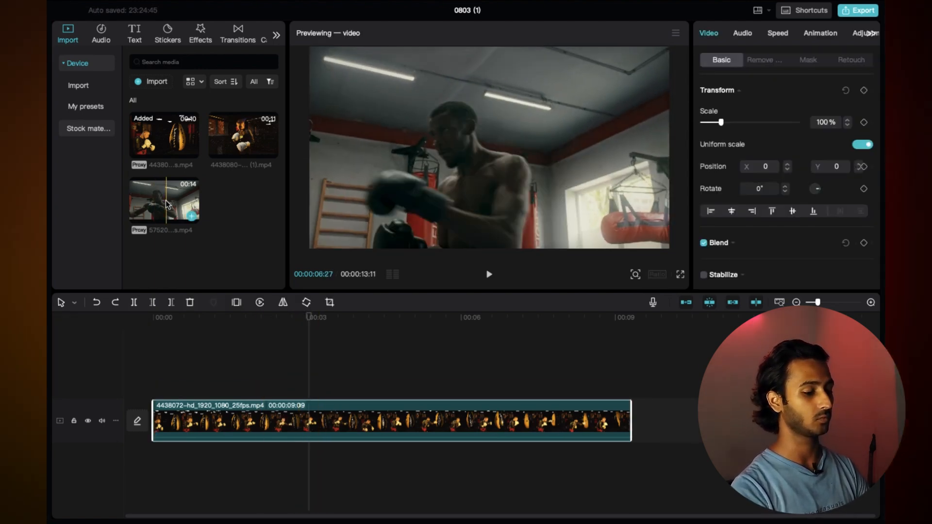
pyautogui.moveTo(165, 197); pyautogui.dragTo(231, 380)
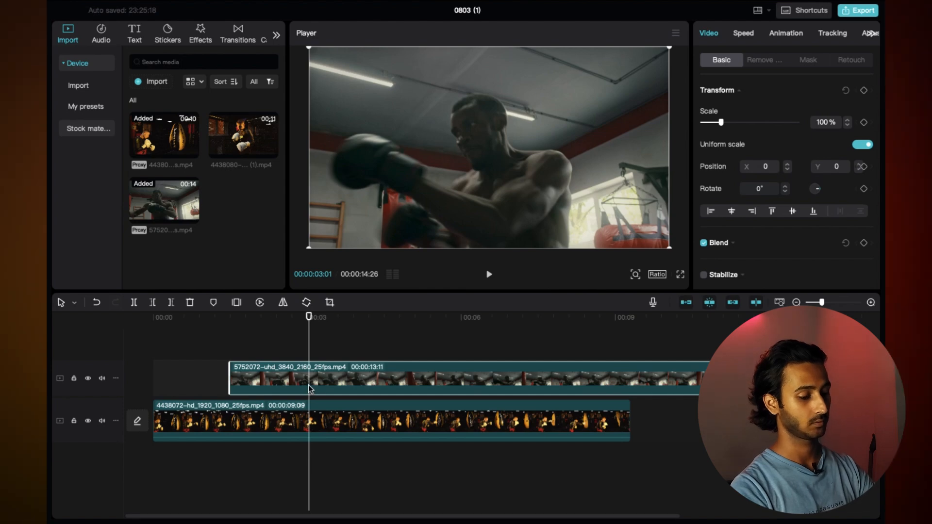
# Split both the overlay clip and the main clip at 00:00:03:01, and clear the selection.
pyautogui.hotkey('ctrl', 'b')
pyautogui.click(310, 413)
pyautogui.hotkey('ctrl', 'b')
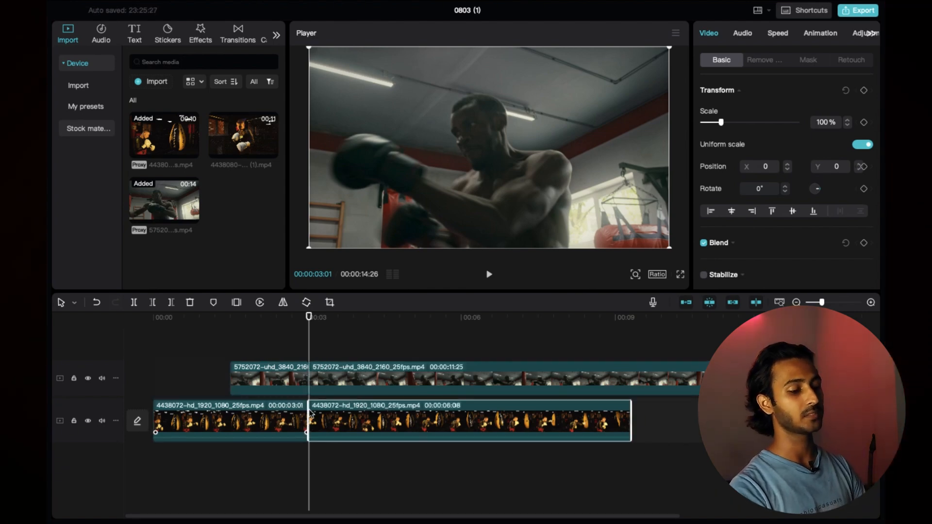
pyautogui.click(252, 338)
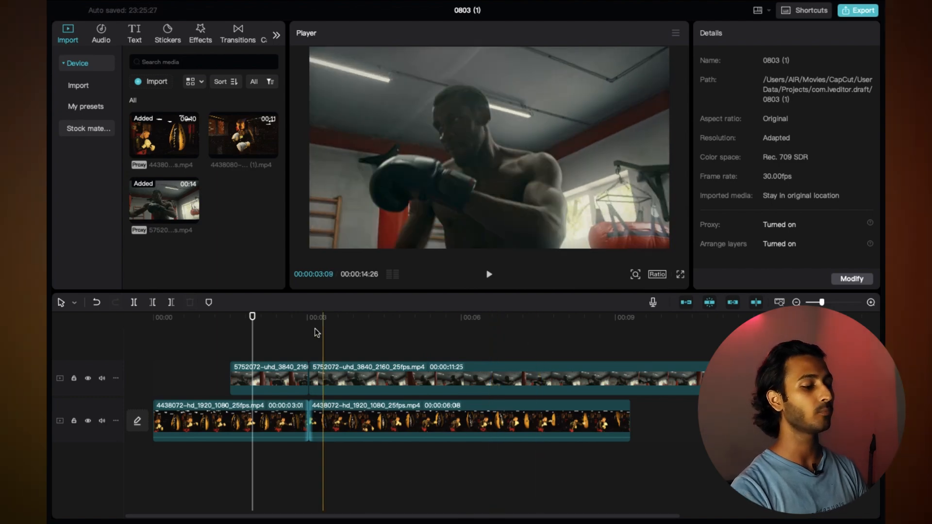
# Use the Select leftward tool to select the first pieces of the clips on both tracks.
pyautogui.click(69, 309)
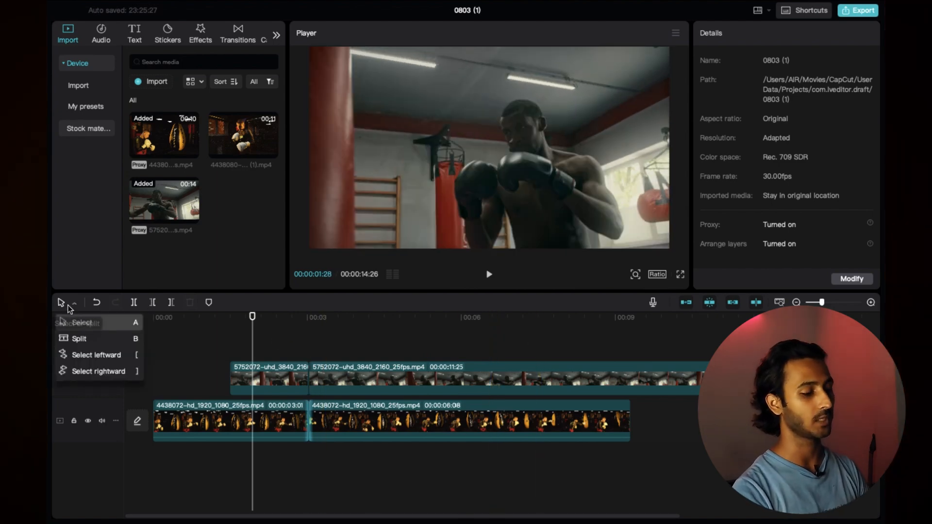
pyautogui.click(93, 355)
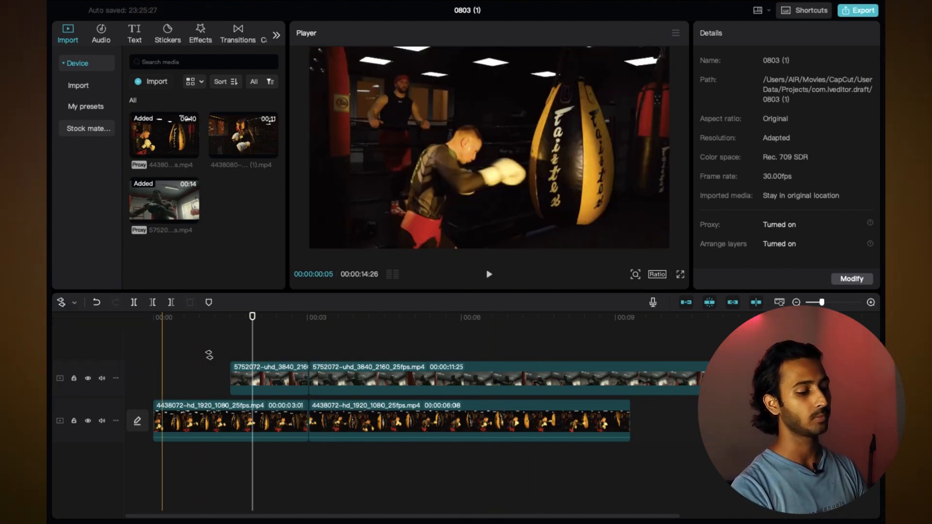
pyautogui.click(241, 349)
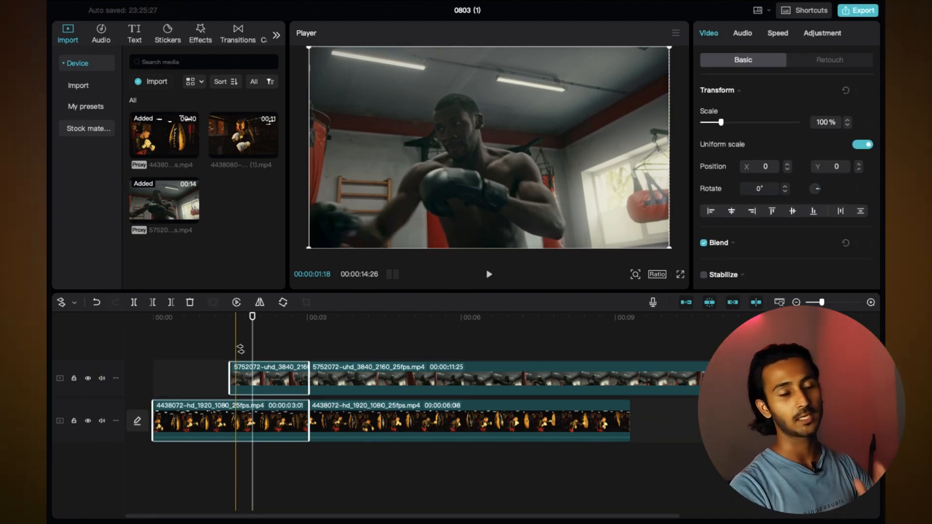
# Use the Select rightward tool to select the second pieces on both tracks, and extend the selection to all four pieces.
pyautogui.click(75, 303)
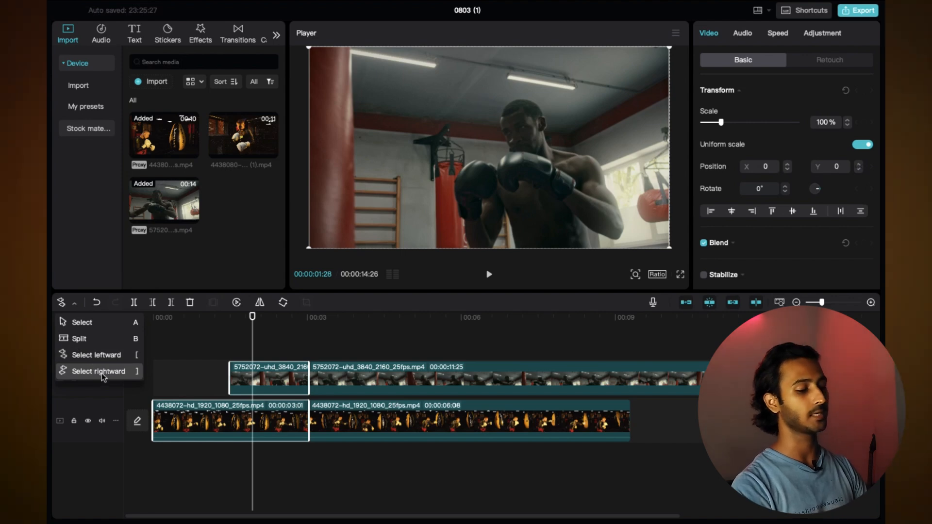
pyautogui.click(101, 373)
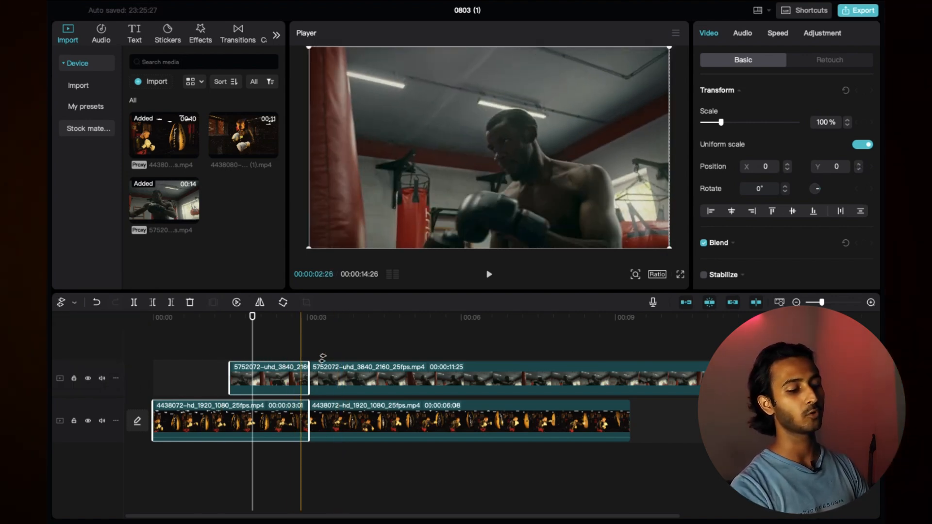
pyautogui.click(339, 363)
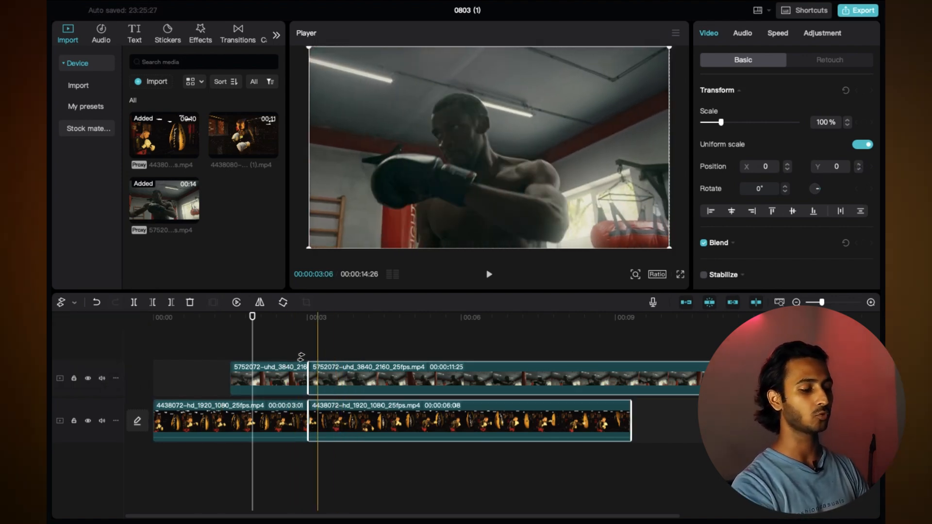
pyautogui.click(230, 358)
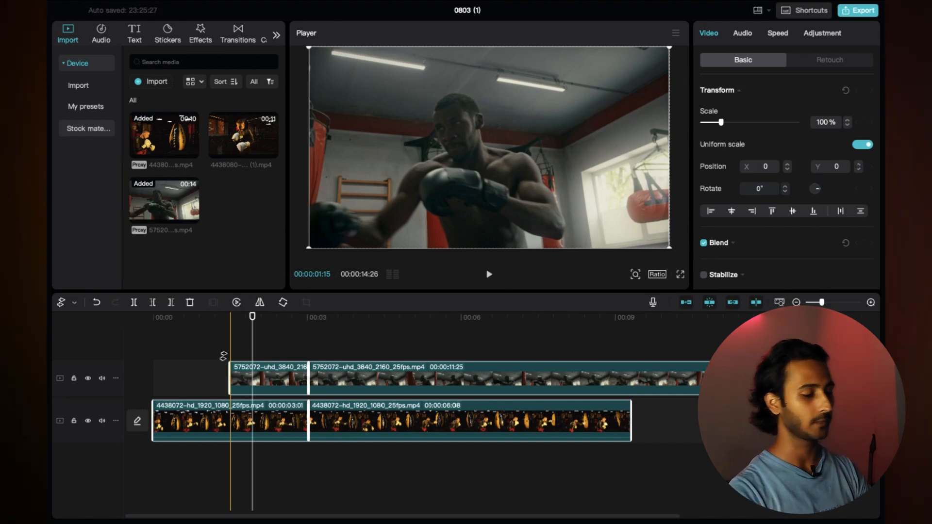
# Return to the Select tool and delete both pieces of the overlay clip from the upper track.
pyautogui.press('a')
pyautogui.click(288, 378)
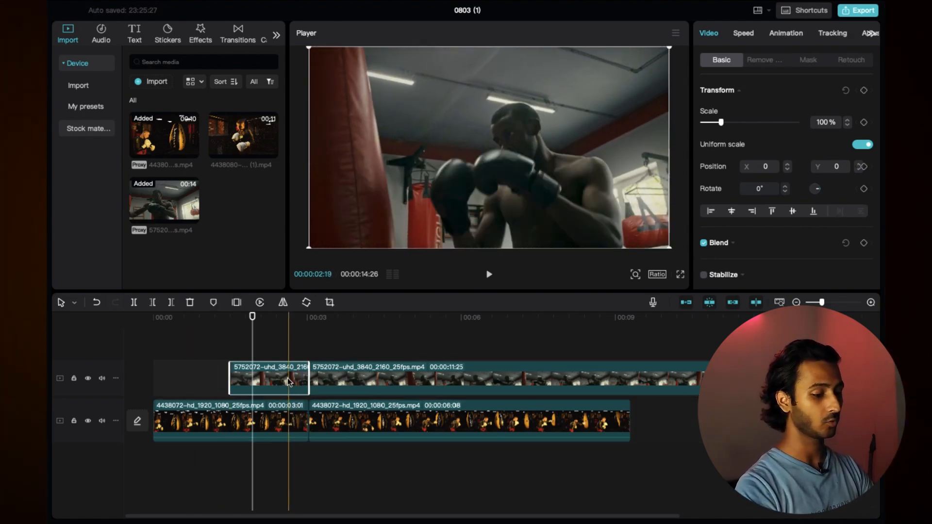
pyautogui.press('Delete')
pyautogui.click(356, 380)
pyautogui.press('Delete')
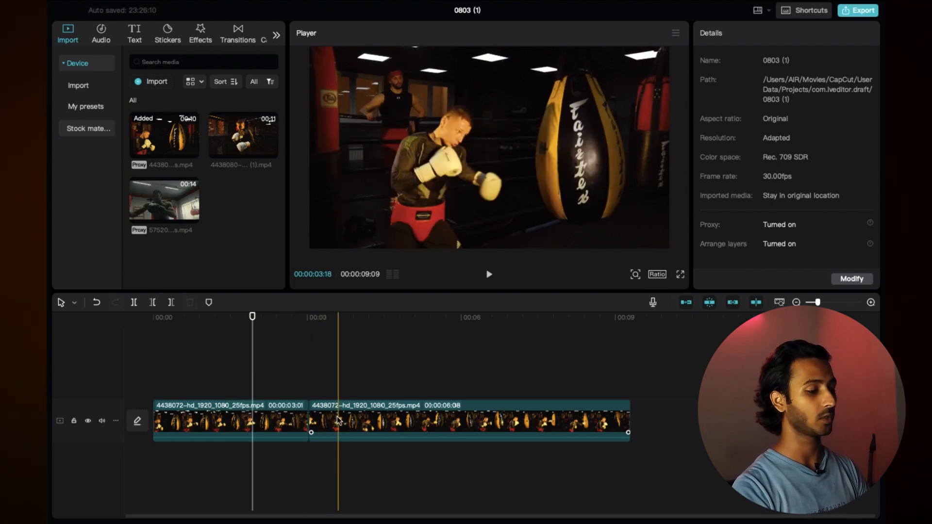
# Delete both 4438072-hd_1920_1080_25fps.mp4 pieces and add the 5752072-uhd_3840_2160_25fps.mp4 clip to the empty main track.
pyautogui.click(210, 421)
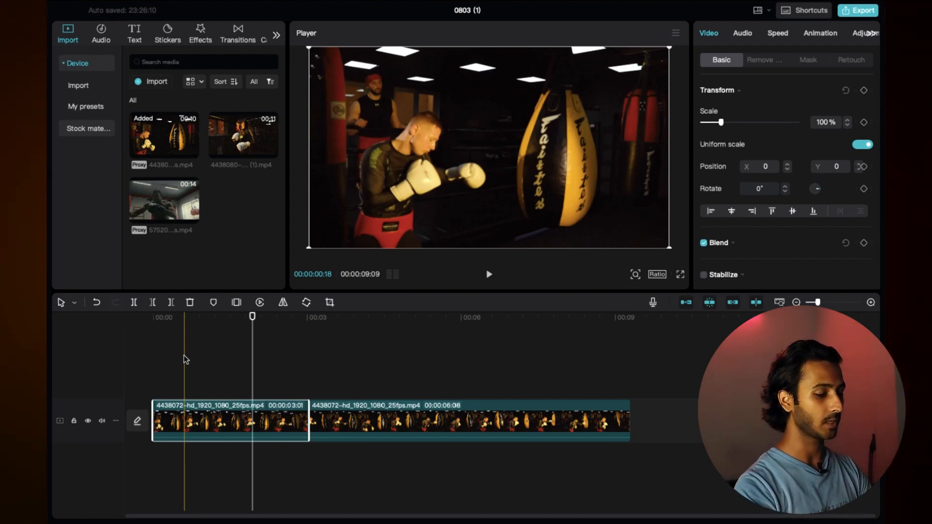
pyautogui.click(366, 414)
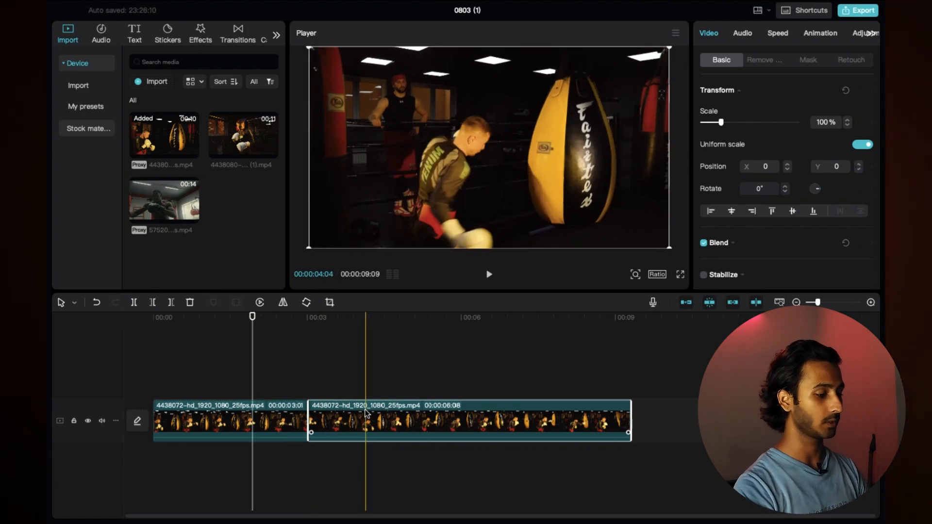
pyautogui.press('Delete')
pyautogui.click(285, 420)
pyautogui.press('Delete')
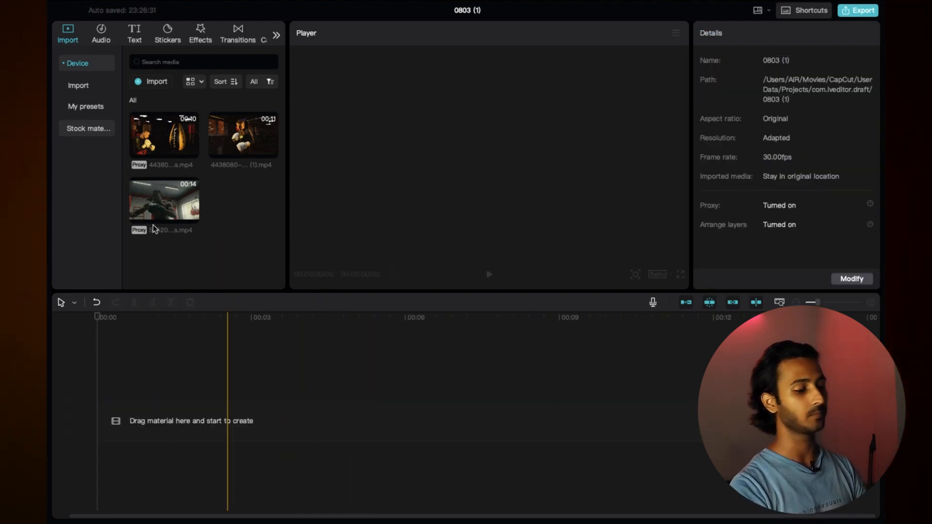
pyautogui.moveTo(154, 229); pyautogui.dragTo(161, 420)
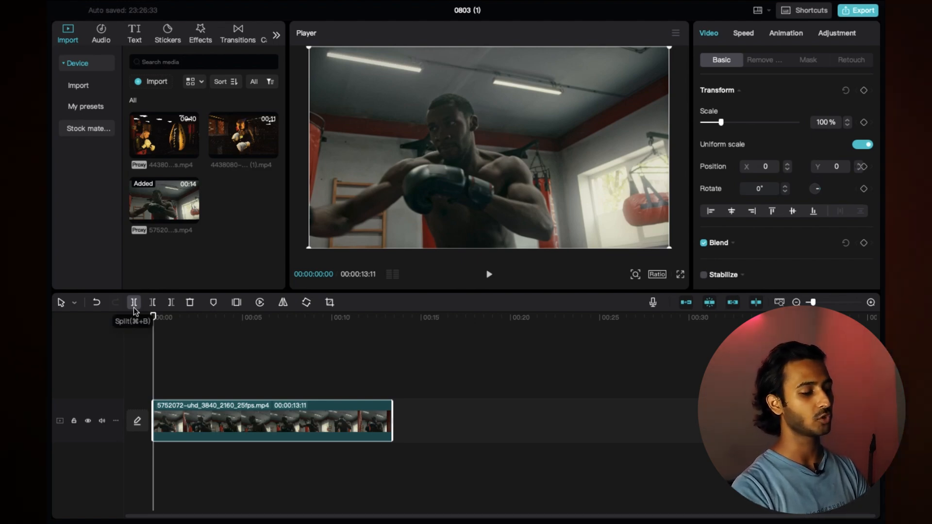
# Split the 5752072-uhd_3840_2160_25fps.mp4 clip at 00:00:03:29.
pyautogui.moveTo(155, 321); pyautogui.dragTo(225, 326)
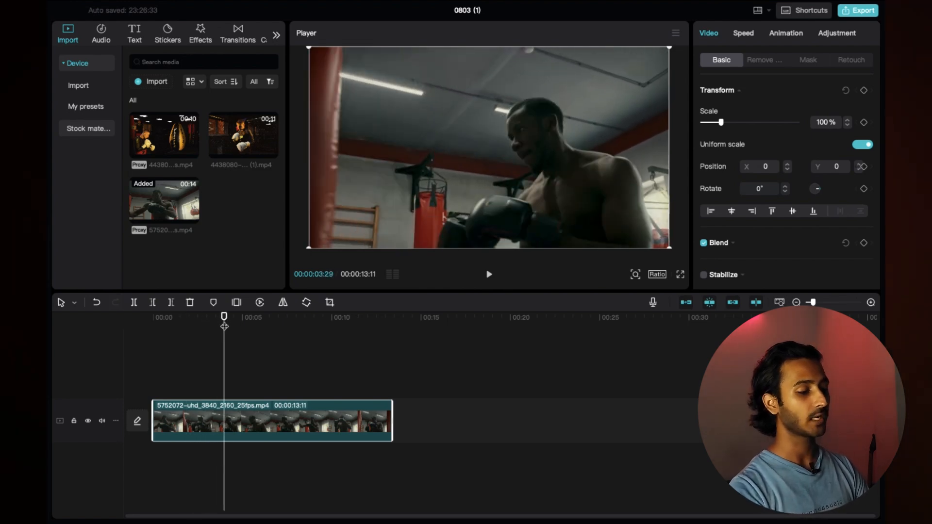
pyautogui.press('super+equal')
pyautogui.press('super+equal')
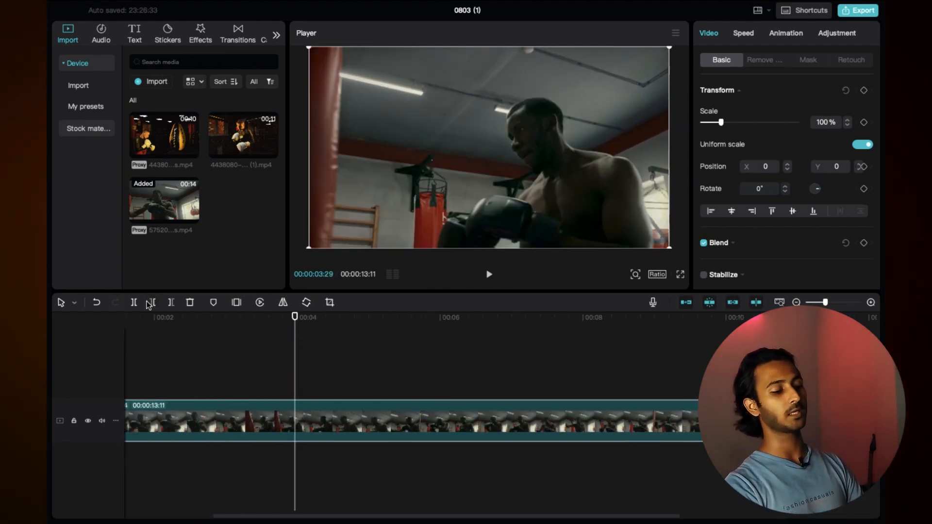
pyautogui.click(135, 302)
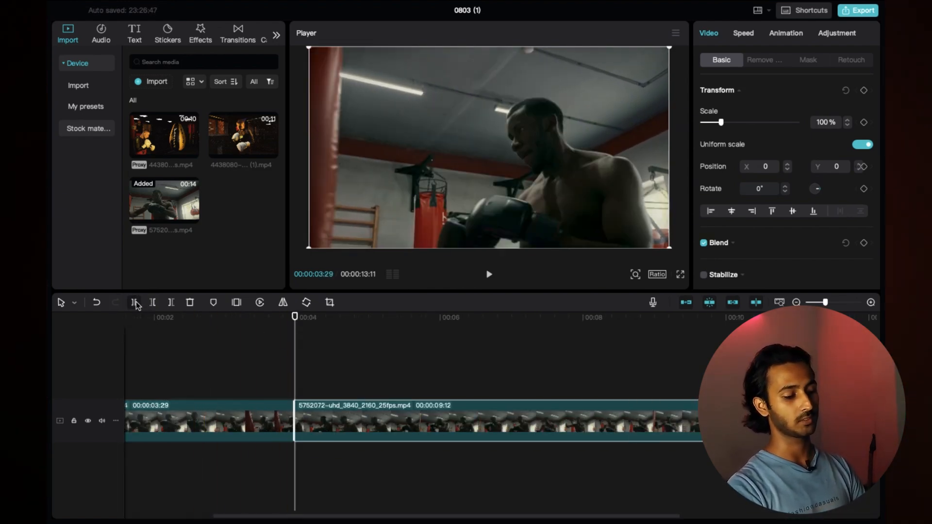
# Undo the last split of the main-track clip.
pyautogui.click(265, 385)
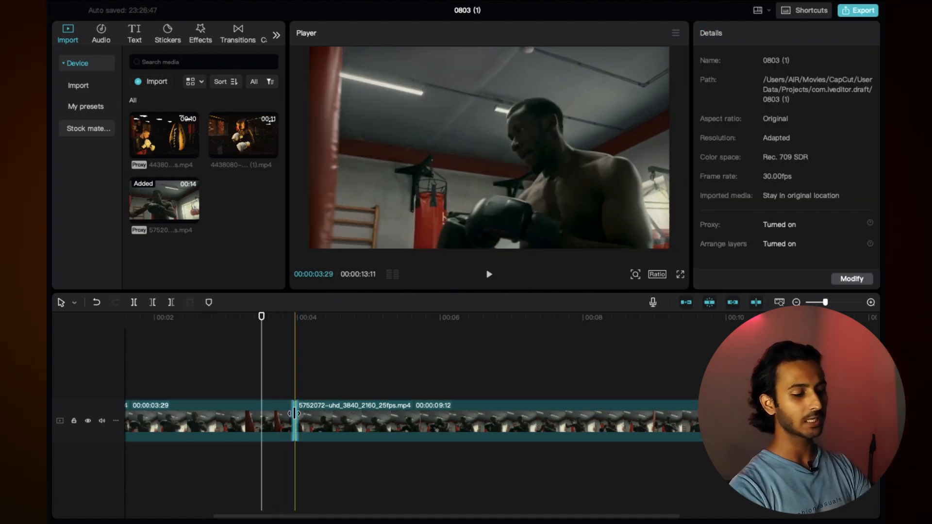
pyautogui.press('super+z')
pyautogui.press('super+minus')
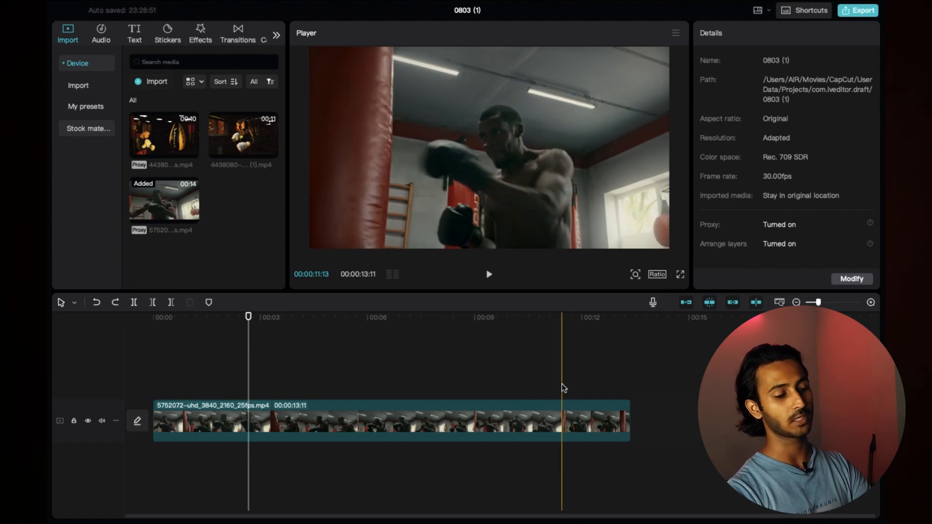
# Trim away the part of the clip after 00:00:11:09, and undo the trim.
pyautogui.click(556, 384)
pyautogui.click(559, 414)
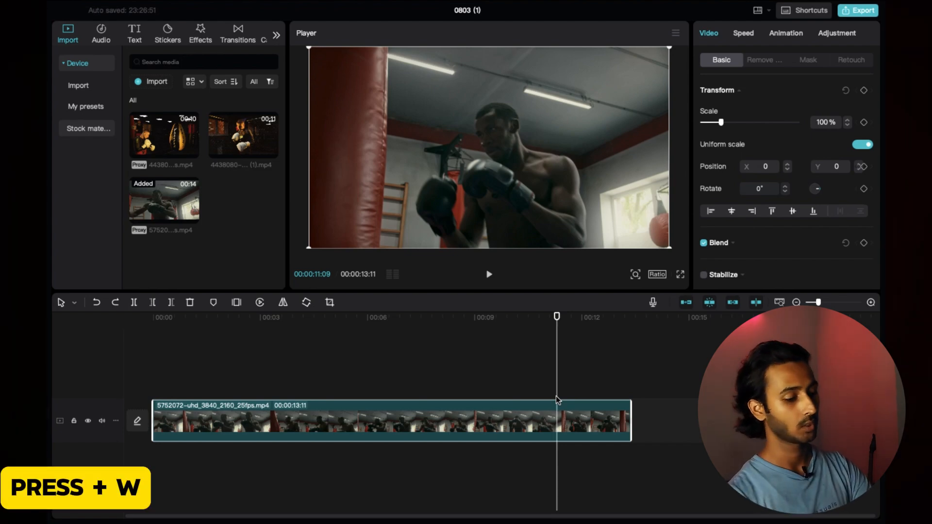
pyautogui.press('w')
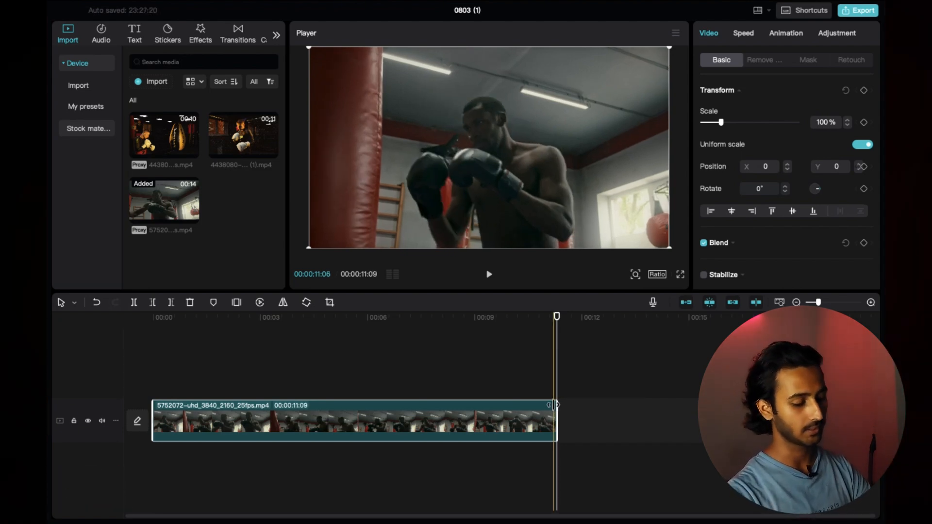
pyautogui.press('super+z')
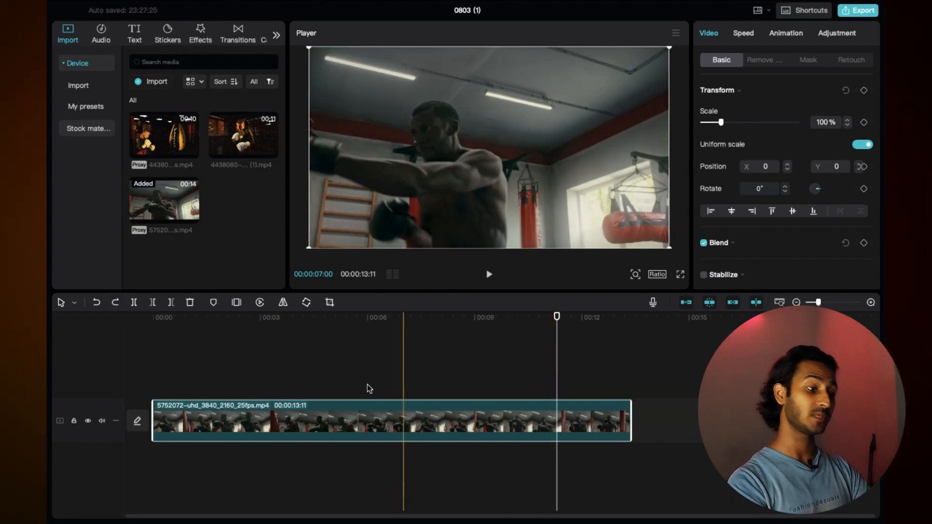
# Trim away the part of the clip before 00:00:04:26.
pyautogui.click(230, 360)
pyautogui.click(281, 375)
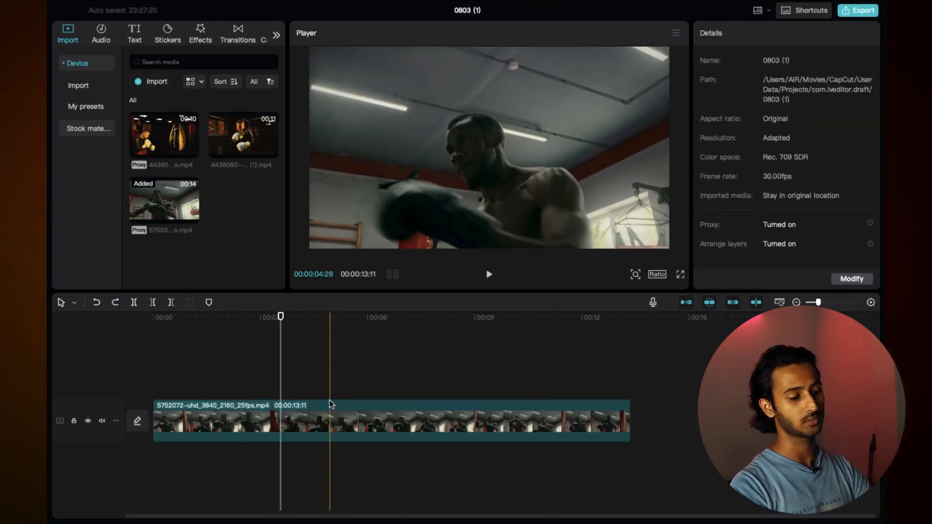
pyautogui.click(330, 406)
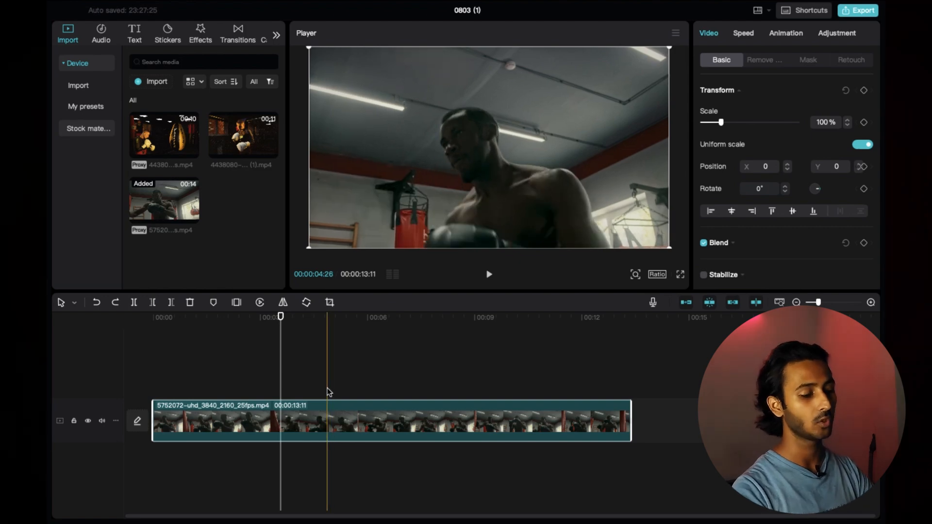
pyautogui.click(327, 388)
pyautogui.click(328, 417)
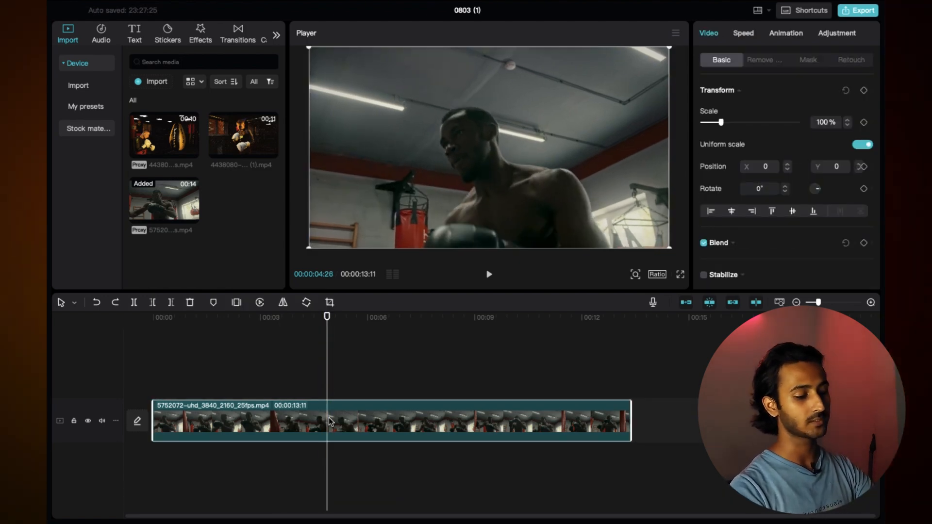
pyautogui.press('q')
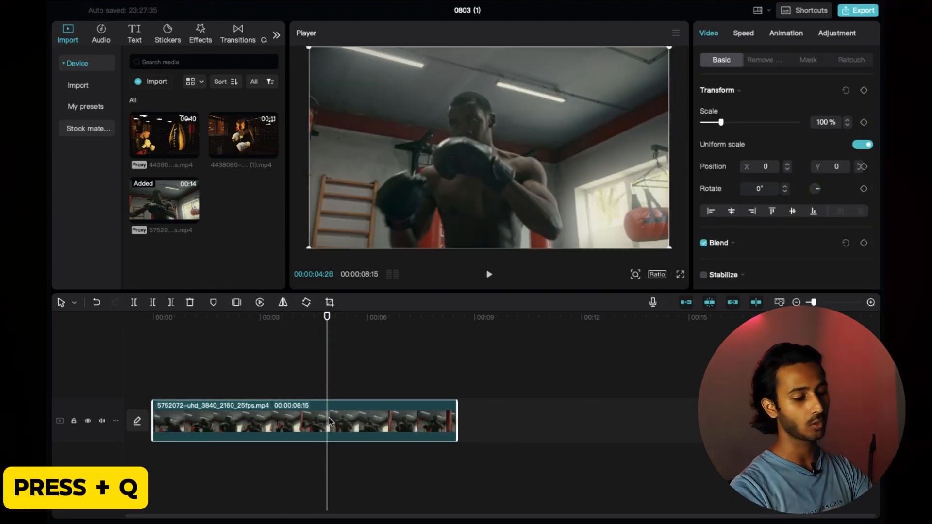
# Play the trimmed clip from its beginning, and undo the trim of its start.
pyautogui.press('Home')
pyautogui.press('space')
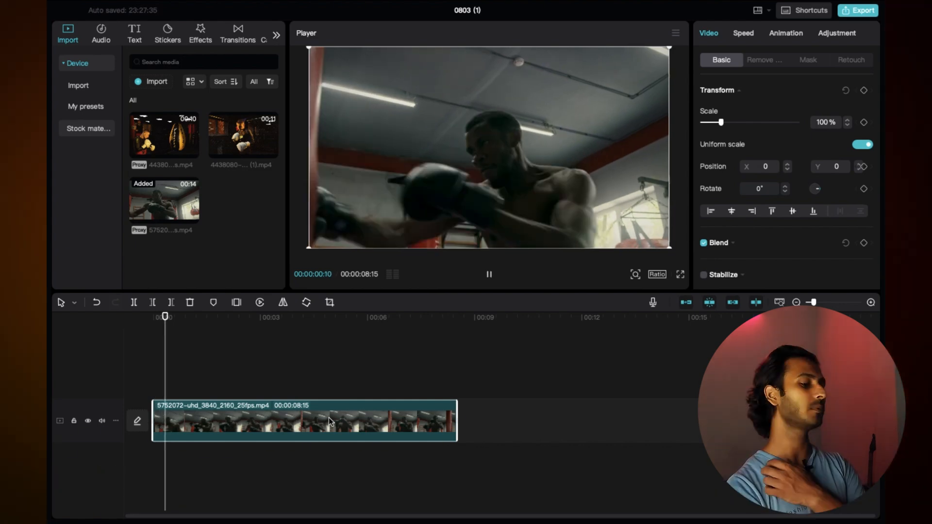
pyautogui.hotkey('ctrl', 'z')
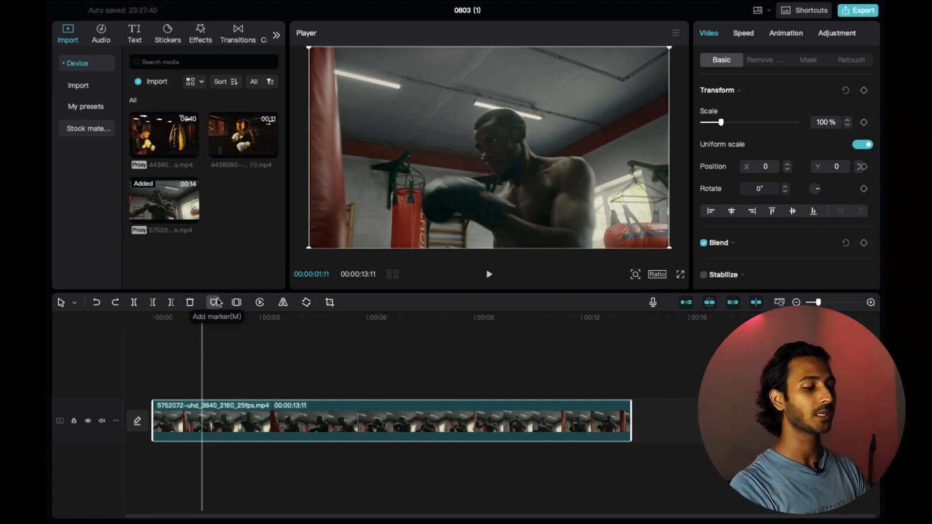
# Add a marker to the clip at 00:00:01:11 and a marker on the timeline ruler at about 2.4 seconds.
pyautogui.click(217, 303)
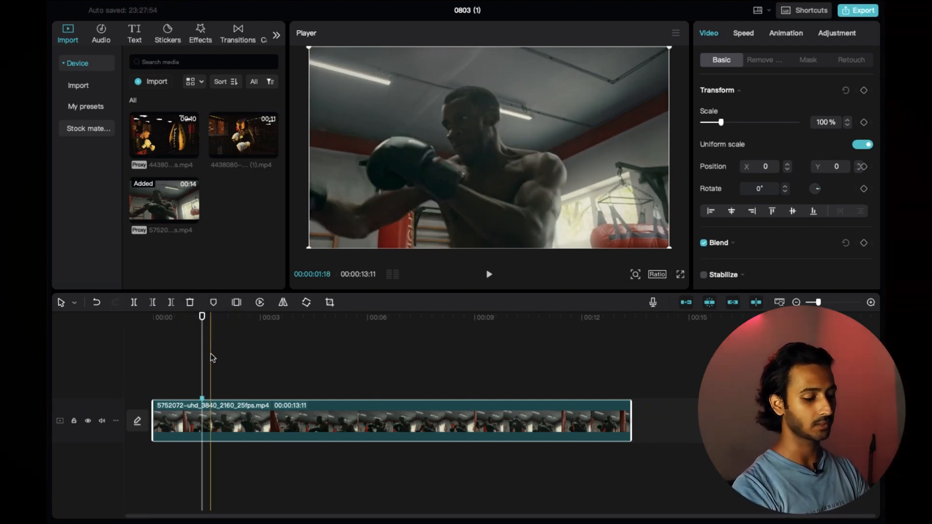
pyautogui.click(239, 357)
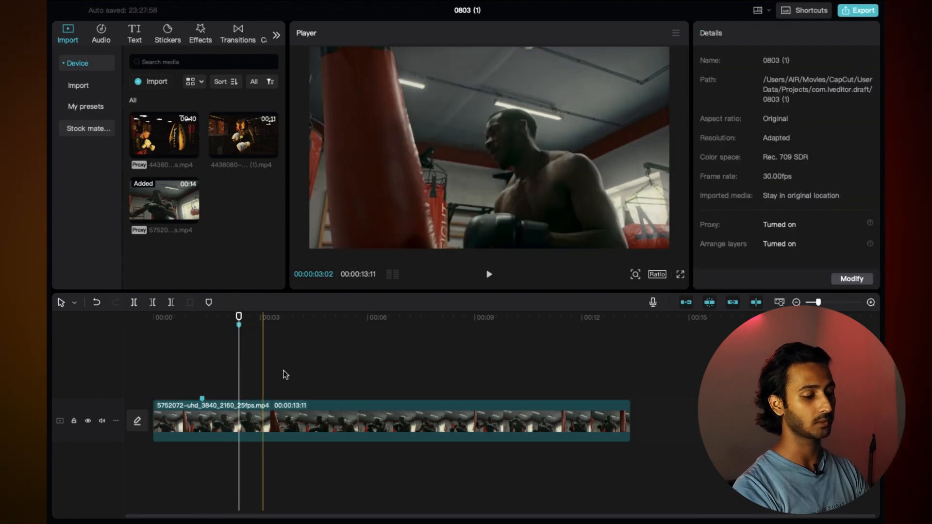
# Add a timeline ruler marker at 00:00:03:20, clear the ruler markers, and return the playhead to the clip marker at 00:00:01:11.
pyautogui.click(284, 371)
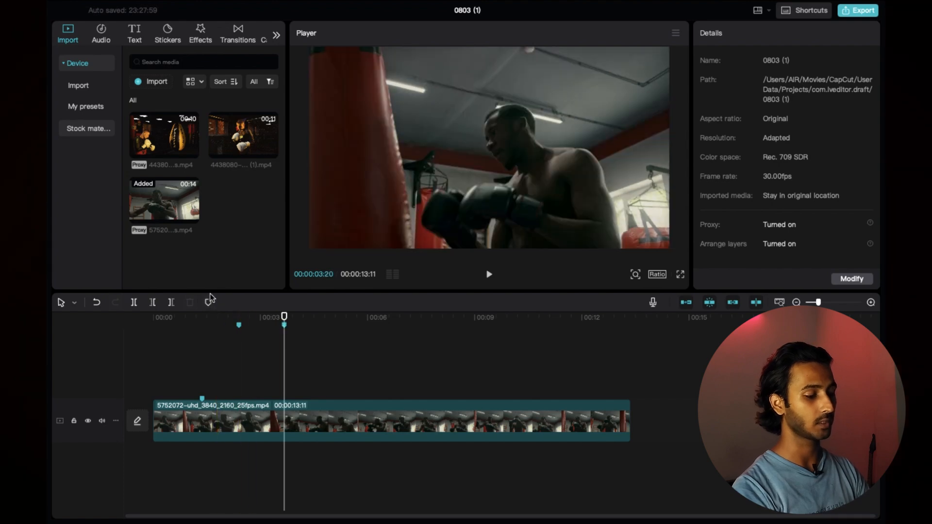
pyautogui.click(239, 324)
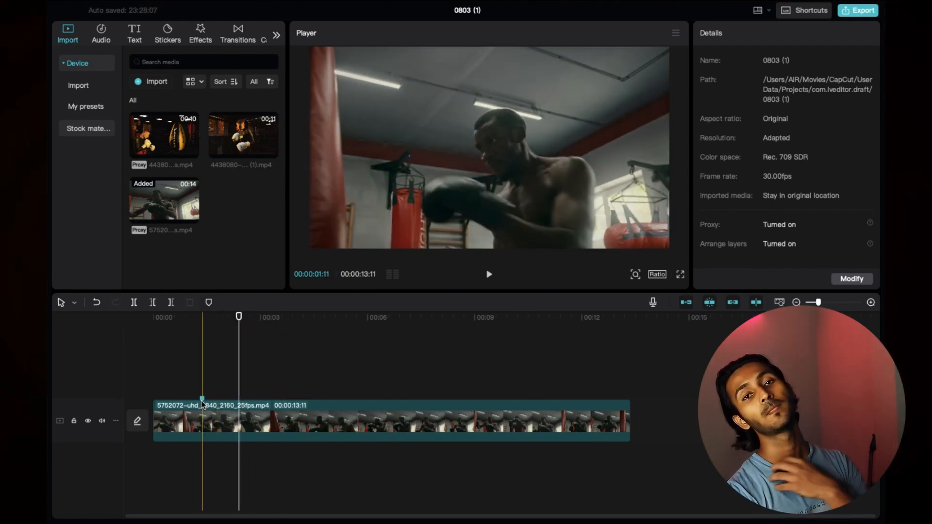
pyautogui.click(202, 400)
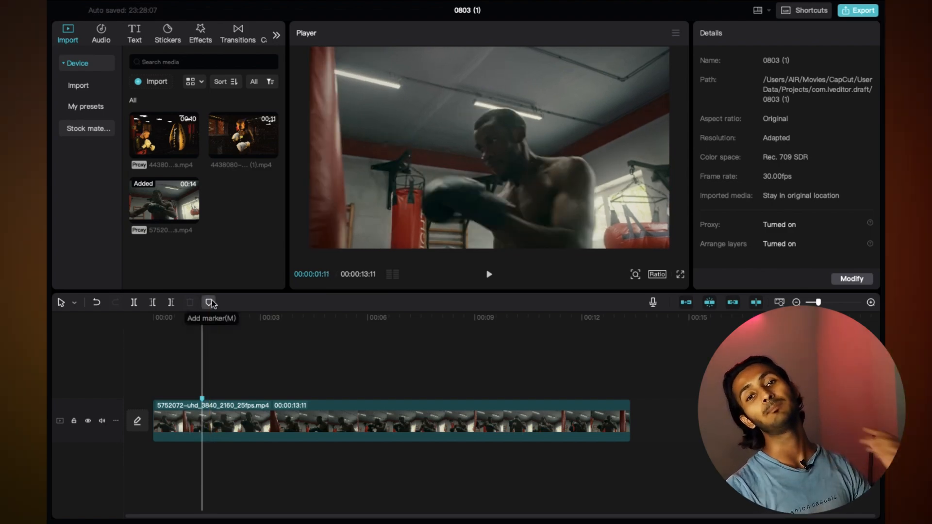
pyautogui.click(209, 302)
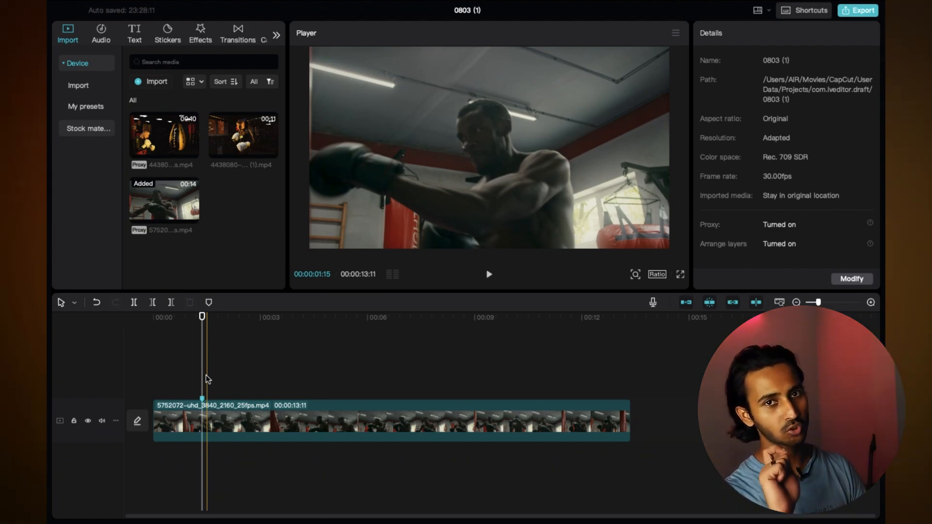
# Split the clip at 00:00:03:13.
pyautogui.click(206, 413)
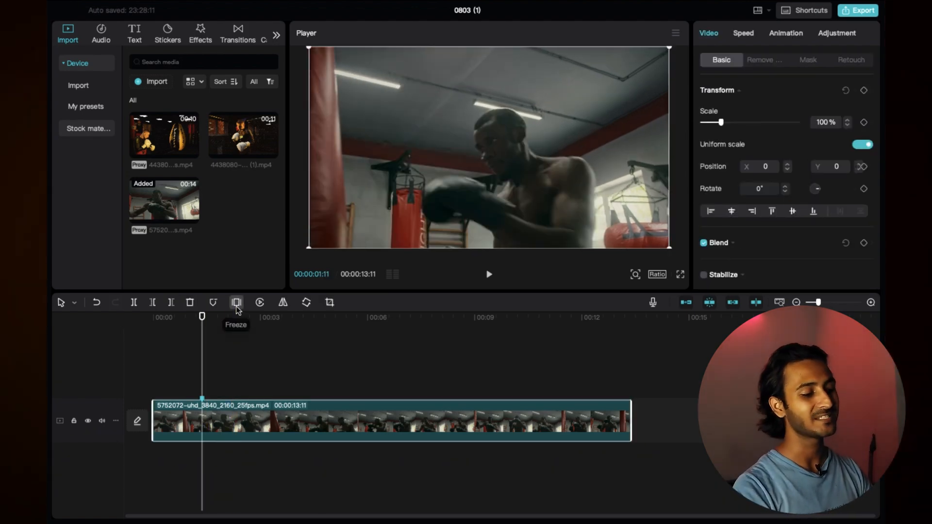
pyautogui.click(236, 377)
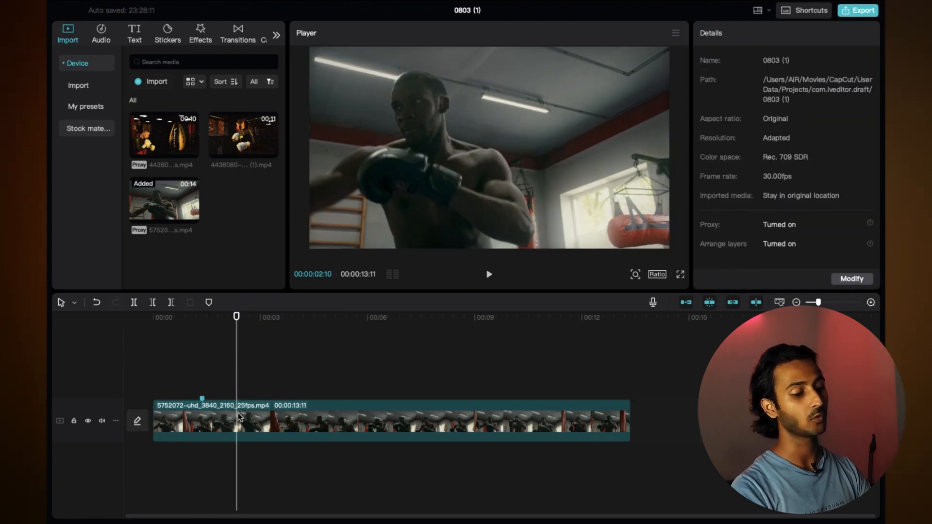
pyautogui.click(278, 373)
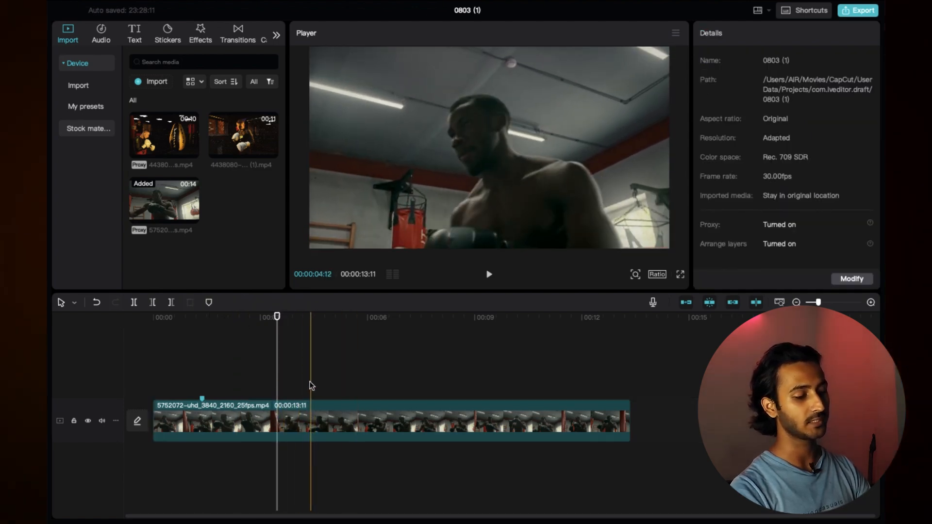
pyautogui.click(310, 382)
pyautogui.click(311, 415)
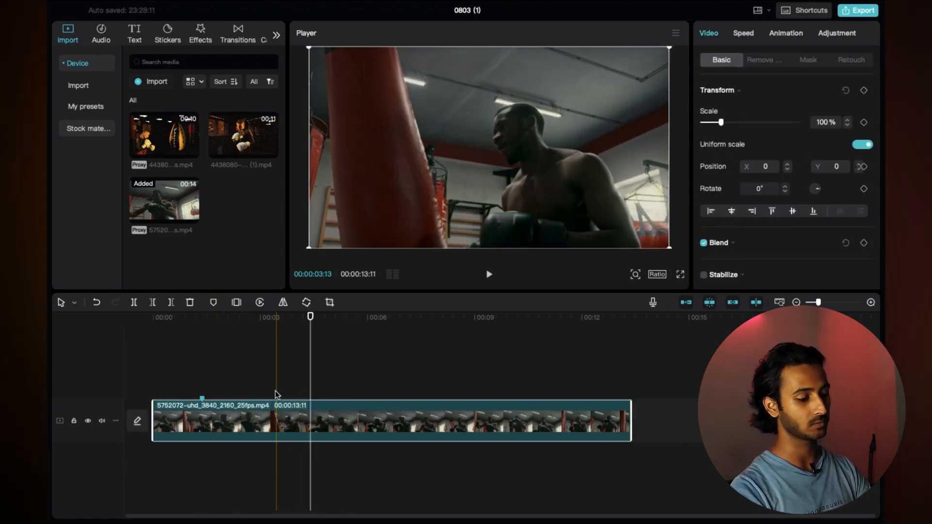
pyautogui.click(275, 393)
pyautogui.click(275, 418)
pyautogui.hotkey('ctrl', 'b')
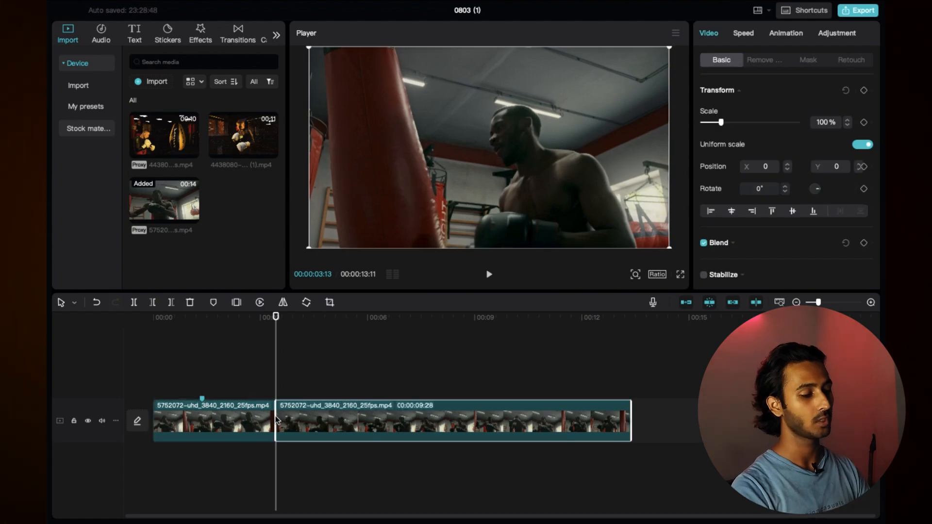
# Insert a freeze frame into the first clip segment at 00:00:03:02 and play the timeline through it.
pyautogui.click(263, 394)
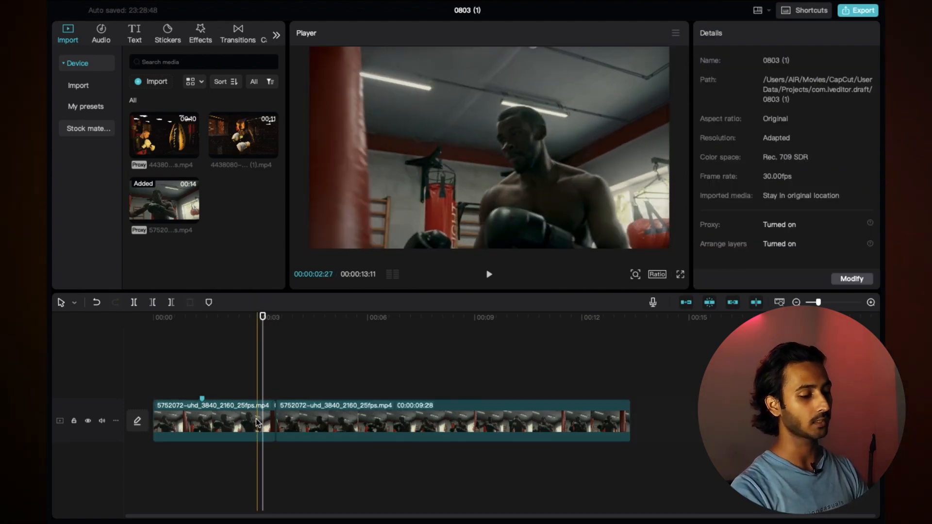
pyautogui.click(255, 419)
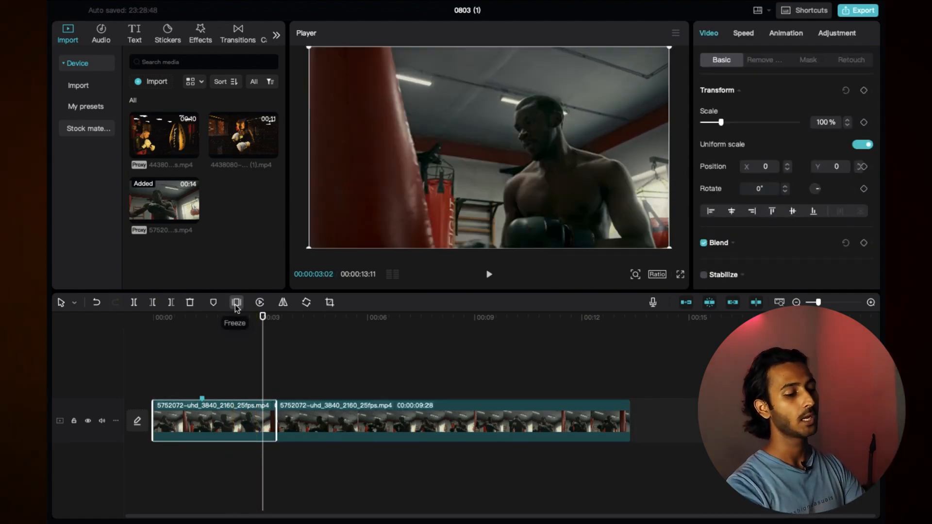
pyautogui.click(236, 303)
pyautogui.moveTo(255, 383); pyautogui.dragTo(187, 383)
pyautogui.press('space')
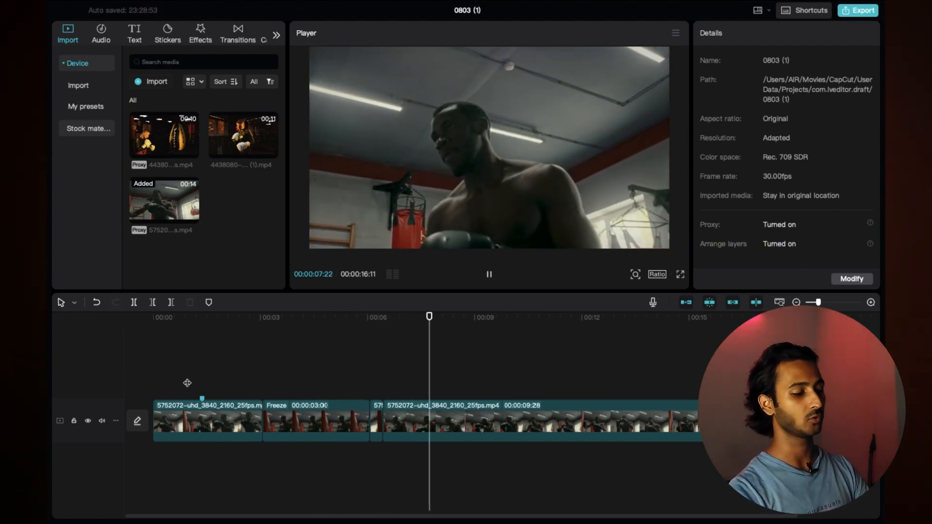
pyautogui.press('space')
# Delete the freeze frame segment, and undo the deletion, the freeze and the split to restore the single clip.
pyautogui.click(300, 417)
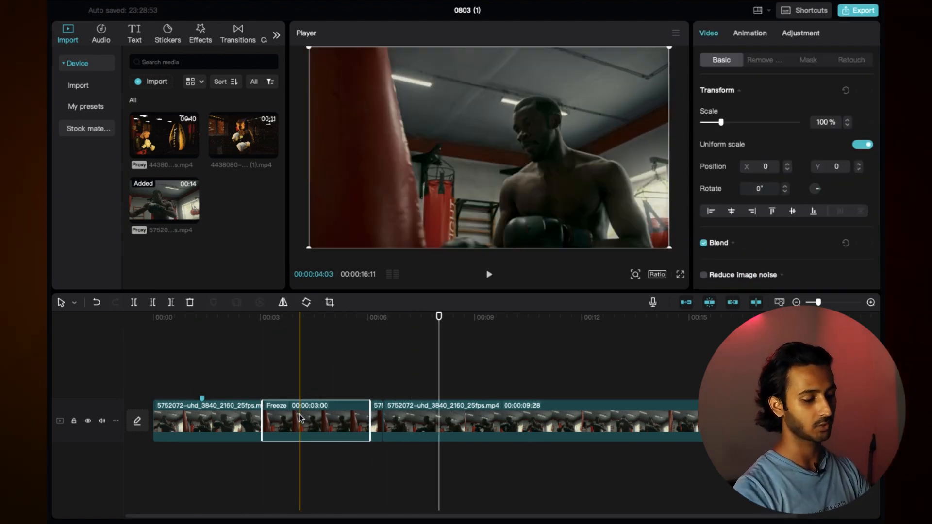
pyautogui.press('BackSpace')
pyautogui.click(258, 392)
pyautogui.press('super+z')
pyautogui.press('super+z')
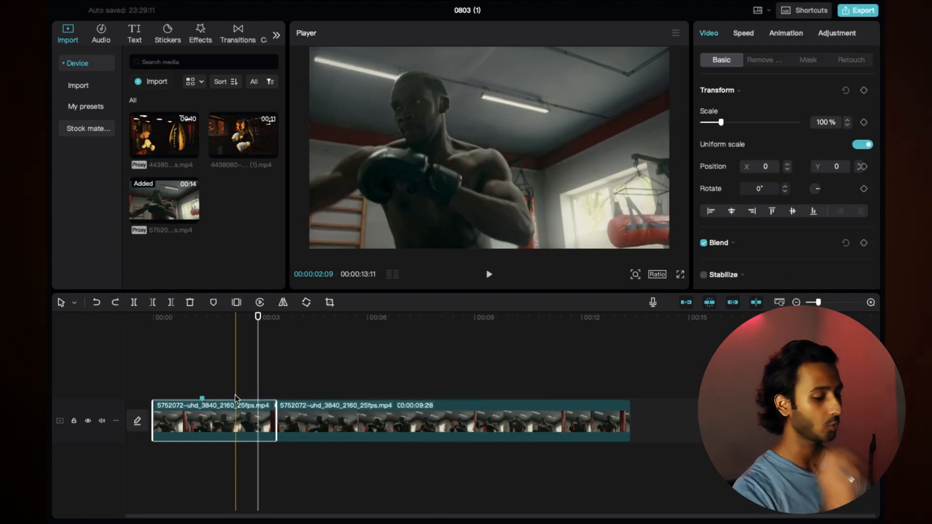
pyautogui.press('super+z')
pyautogui.click(230, 376)
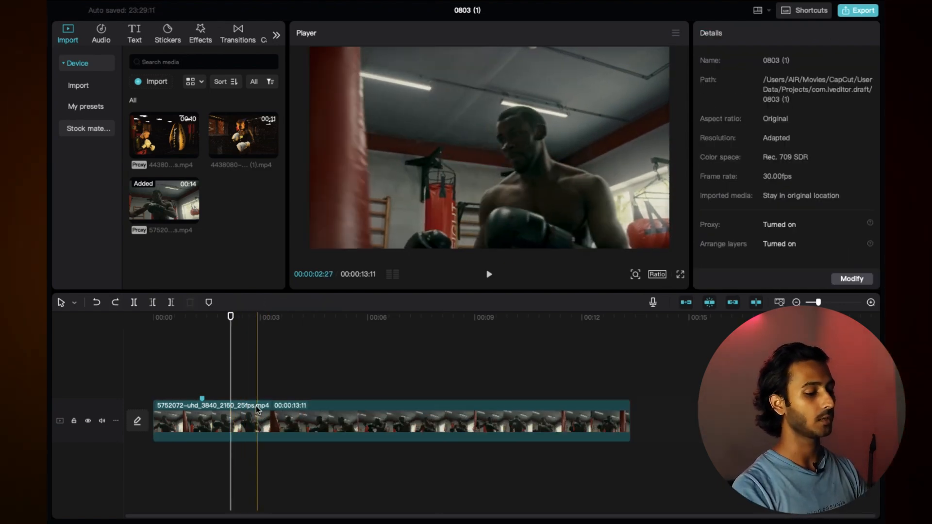
# Mirror the boxing clip horizontally and flip it back to its original orientation, repeating the comparison.
pyautogui.click(255, 406)
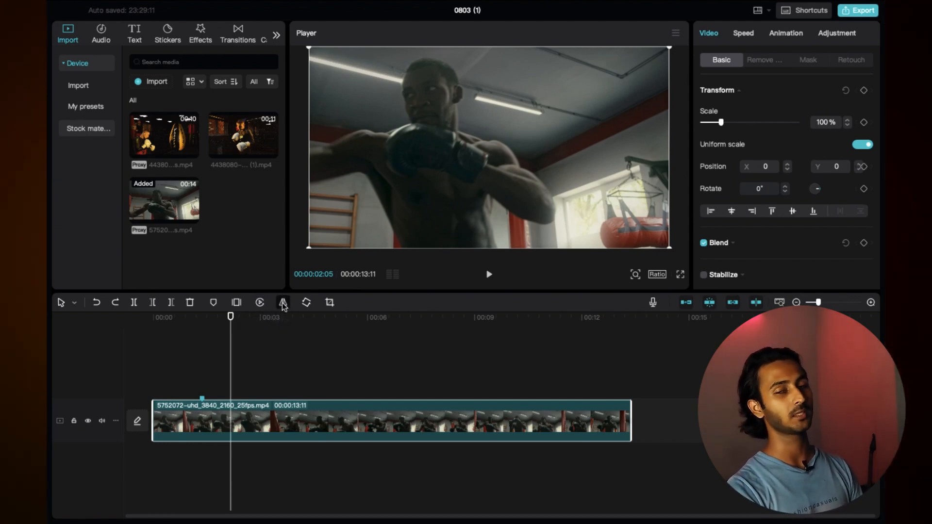
pyautogui.click(283, 303)
pyautogui.click(283, 303)
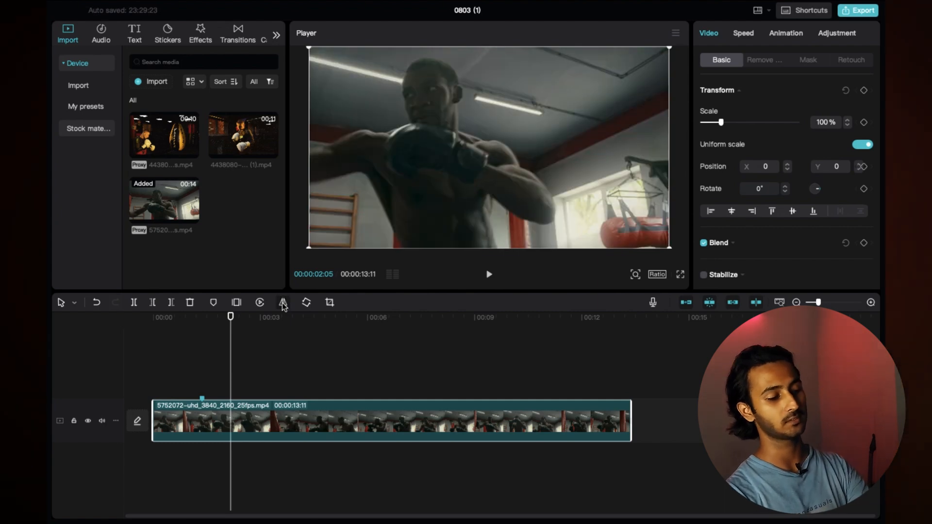
pyautogui.click(283, 303)
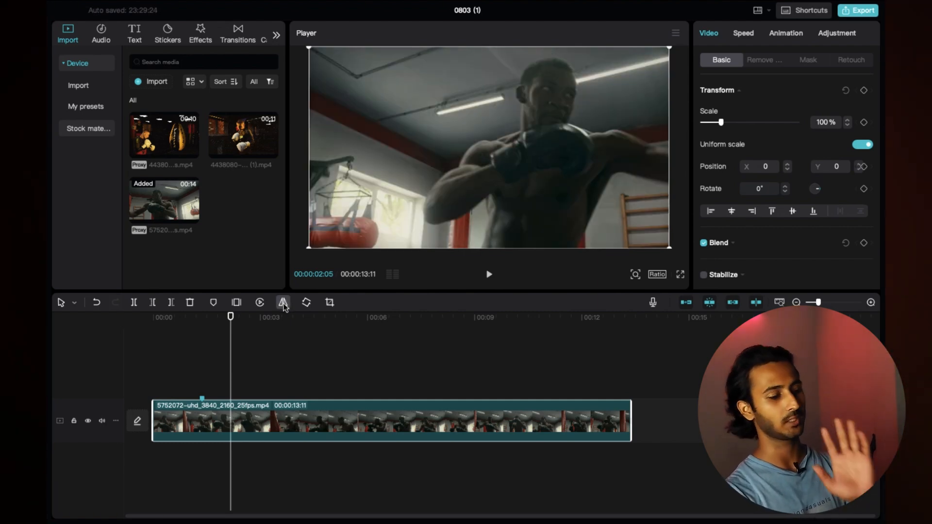
pyautogui.click(283, 303)
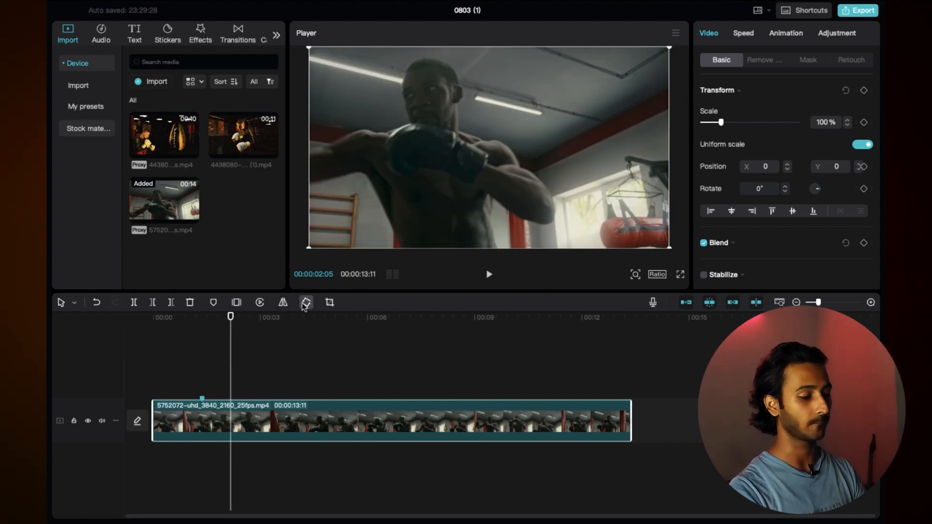
# Rotate the clip in 90° increments through a full turn to 360°.
pyautogui.click(305, 302)
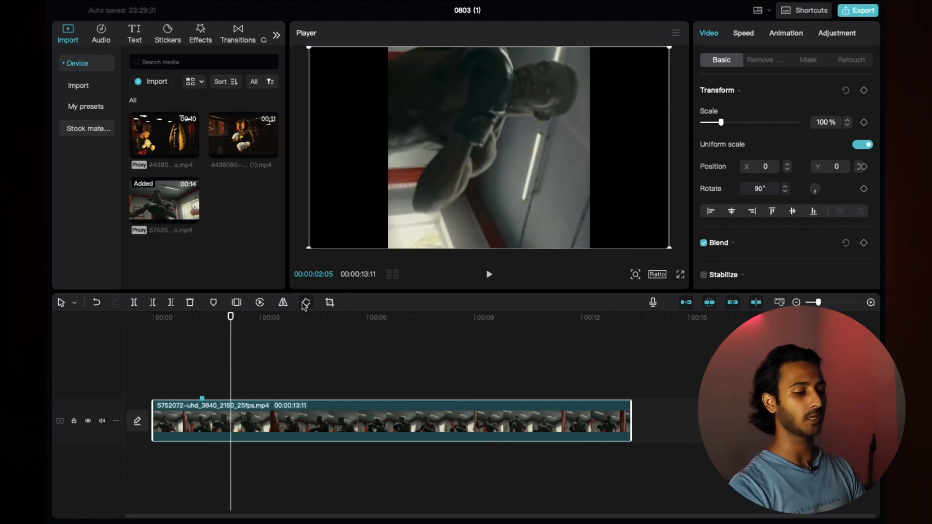
pyautogui.click(305, 303)
pyautogui.click(306, 302)
pyautogui.click(306, 303)
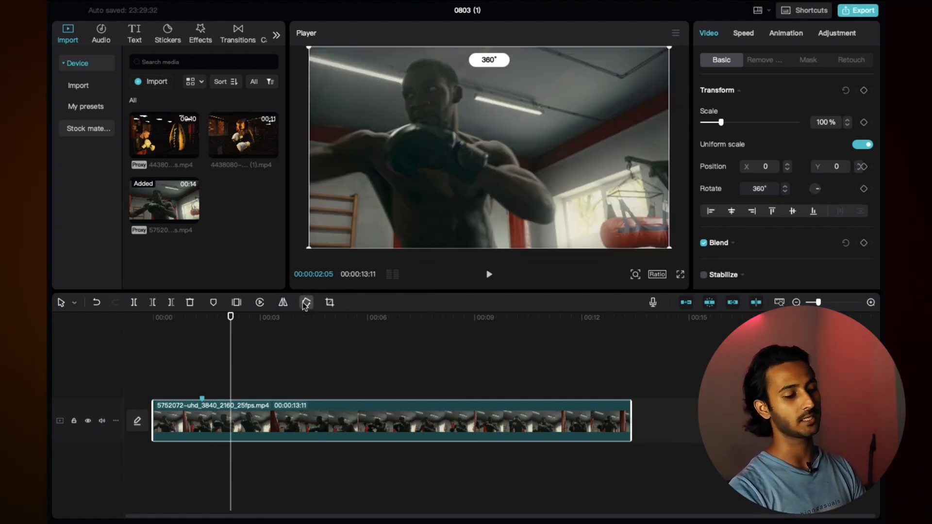
# Open the crop settings for the selected clip.
pyautogui.click(329, 303)
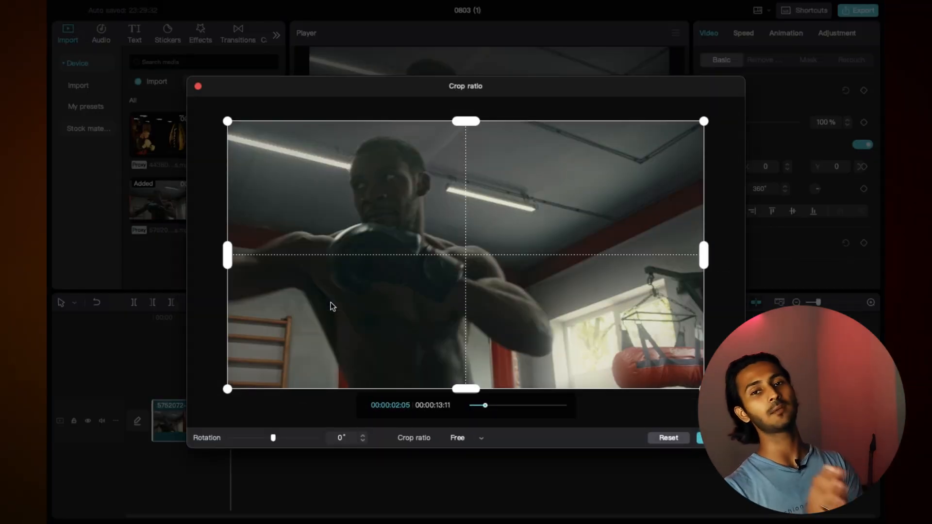